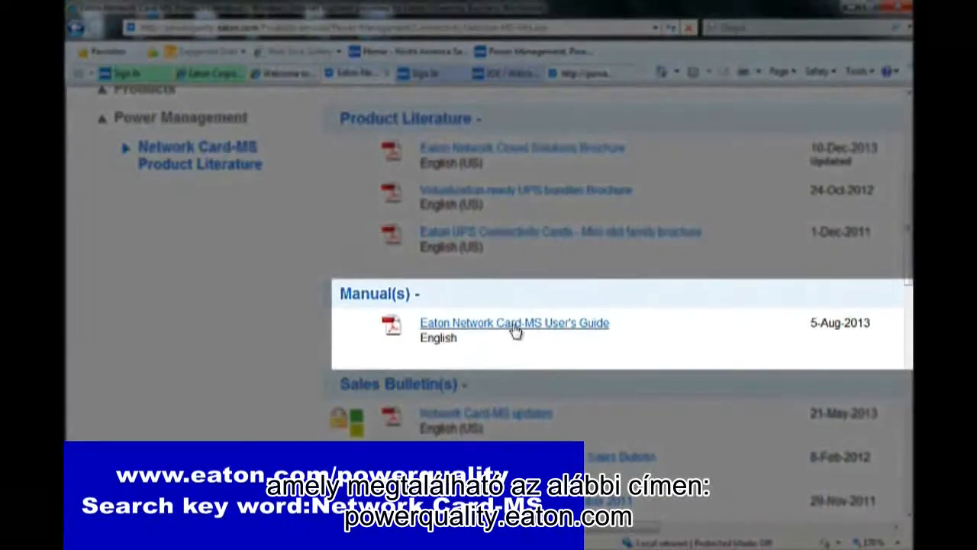
Open the Eaton Network Card-MS User's Guide directly from the file download prompt.
click(514, 330)
click(468, 290)
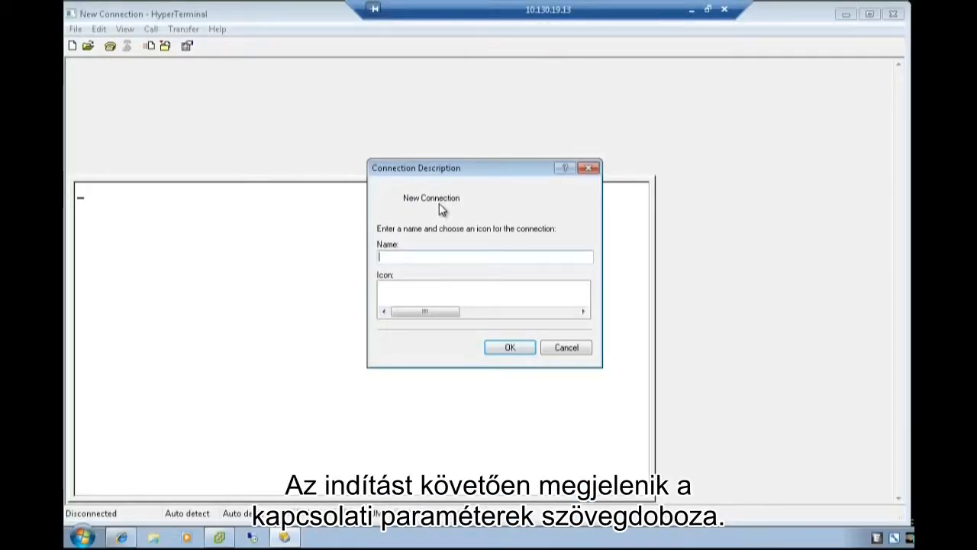
Name the new HyperTerminal connection UPS and have it connect through COM1 instead of COM3.
text(UPS)
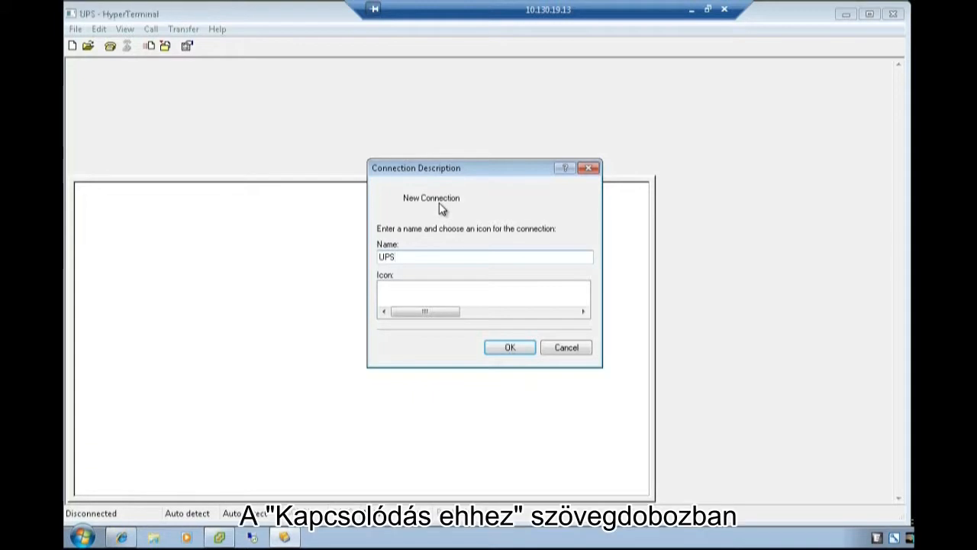
key(Return)
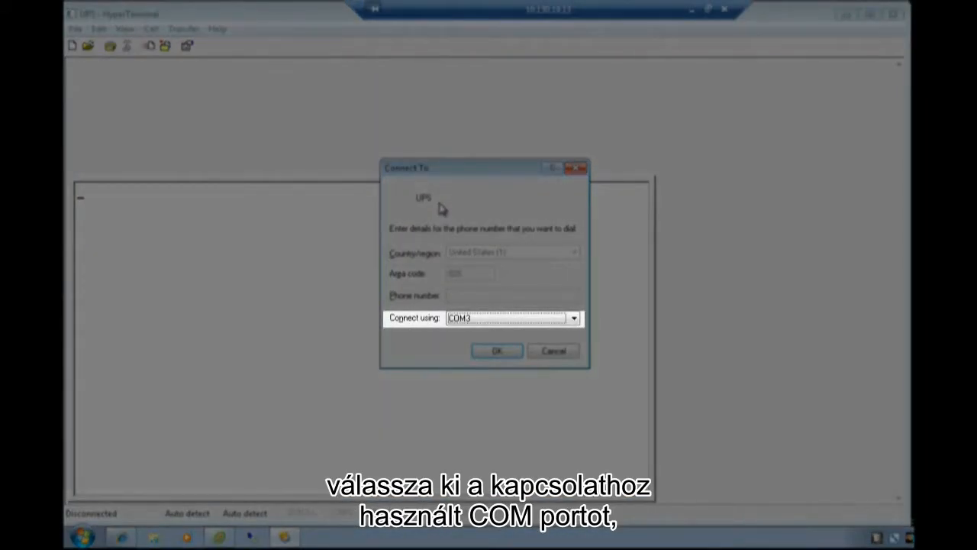
click(574, 318)
click(530, 340)
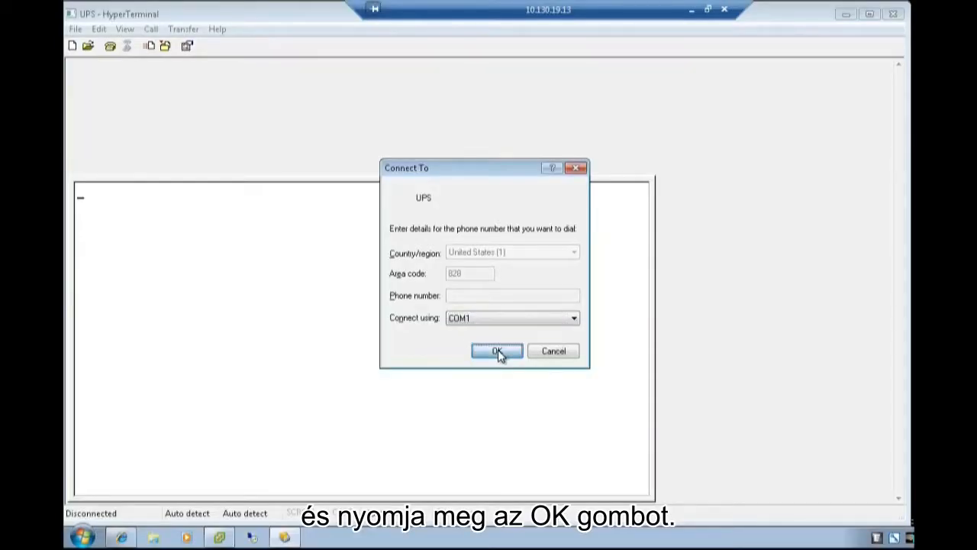
click(498, 351)
Set COM1 to 9600 bits per second with flow control None, then connect.
click(269, 89)
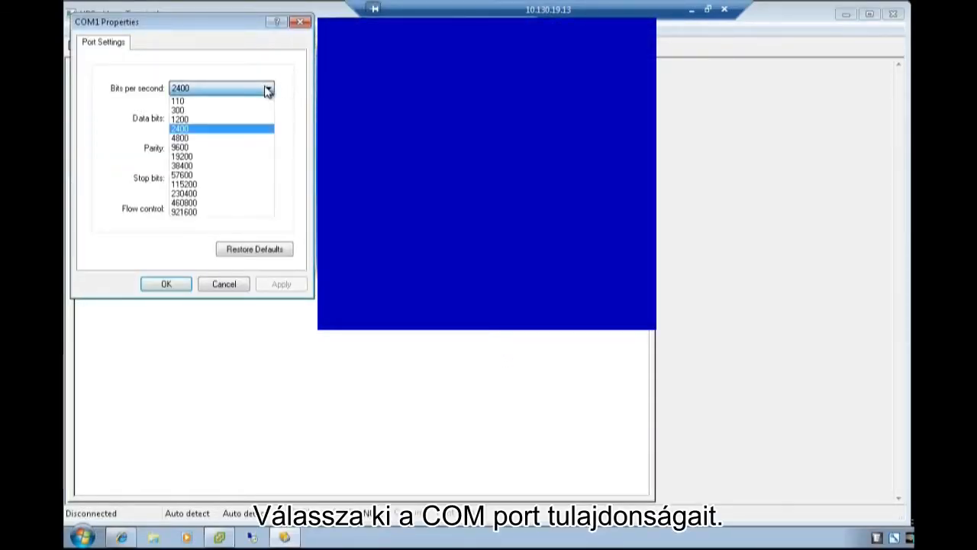
click(258, 149)
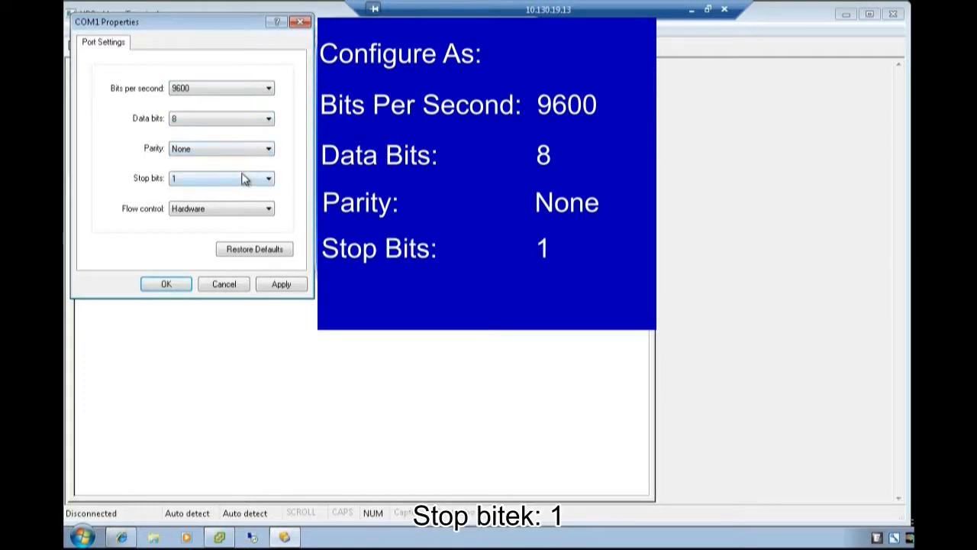
click(256, 210)
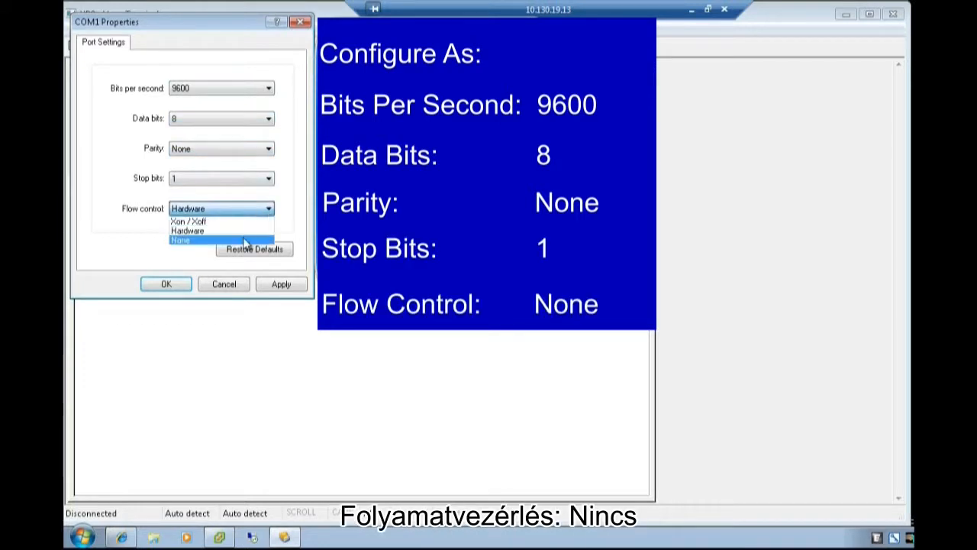
click(244, 241)
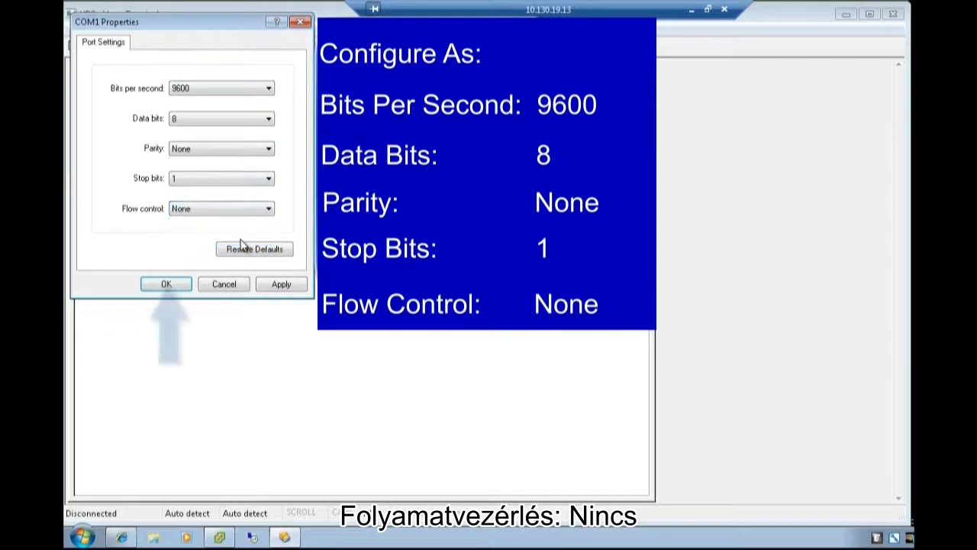
click(166, 284)
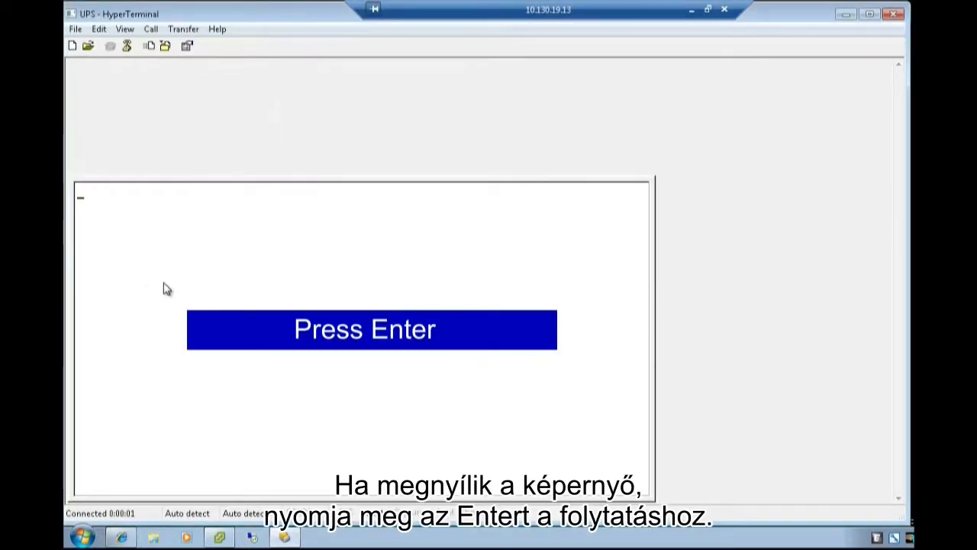
Unlock the card's maintenance menu with the maintenance password.
key(Return)
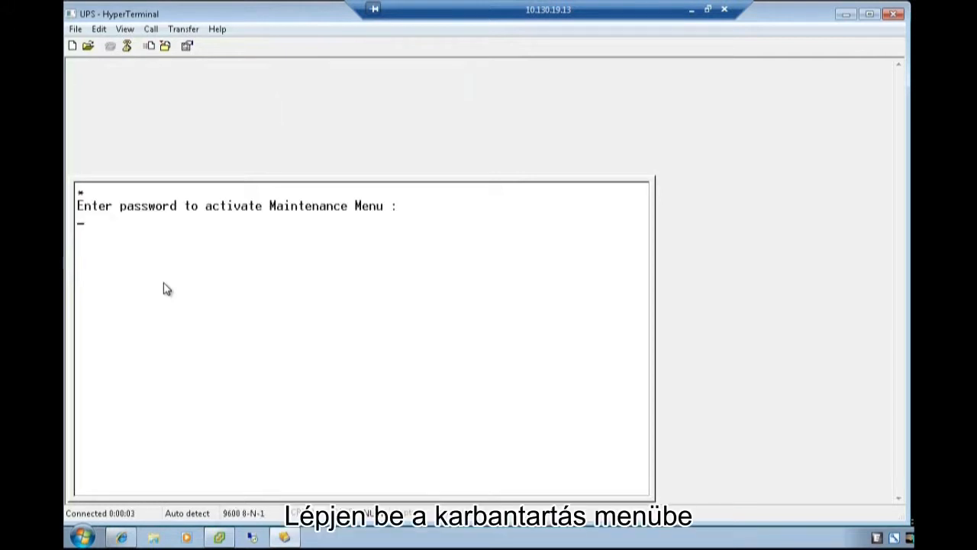
text(admin)
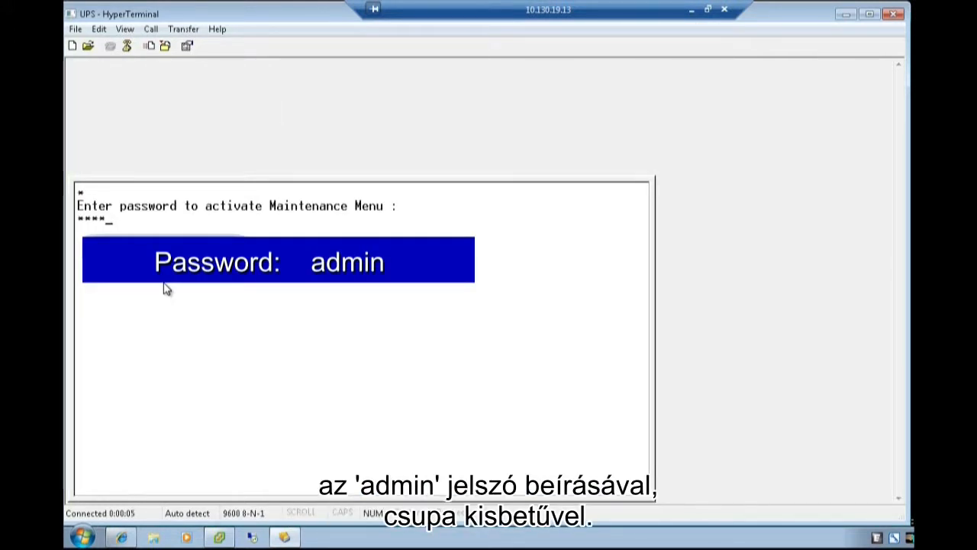
key(Return)
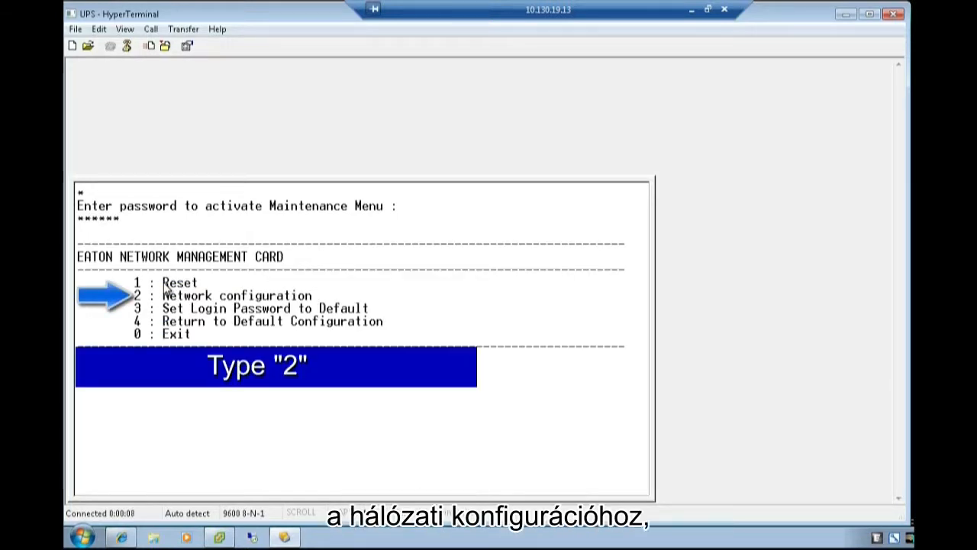
Read the network settings (IP 10.130.19.3, mask 255.255.255.224, gateway 10.130.19.1), then exit.
key(2)
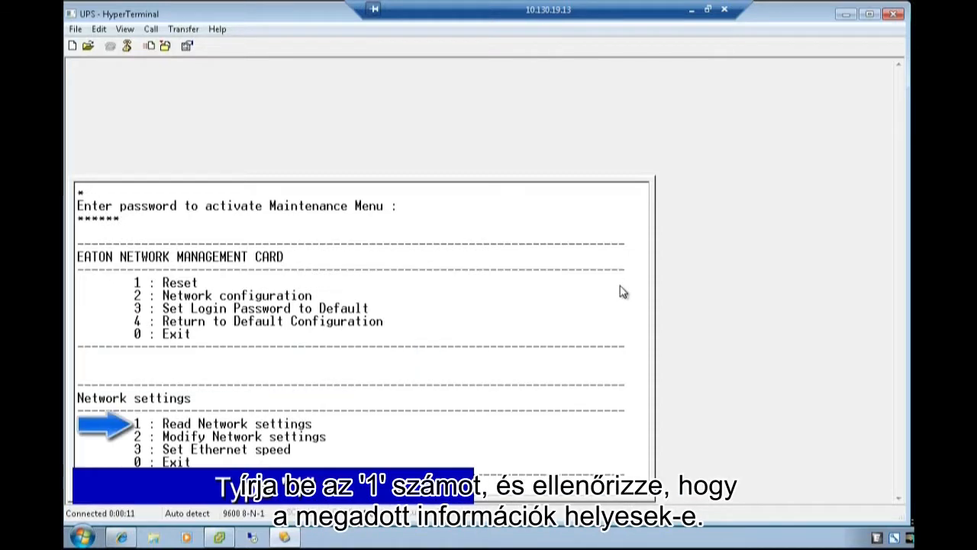
key(1)
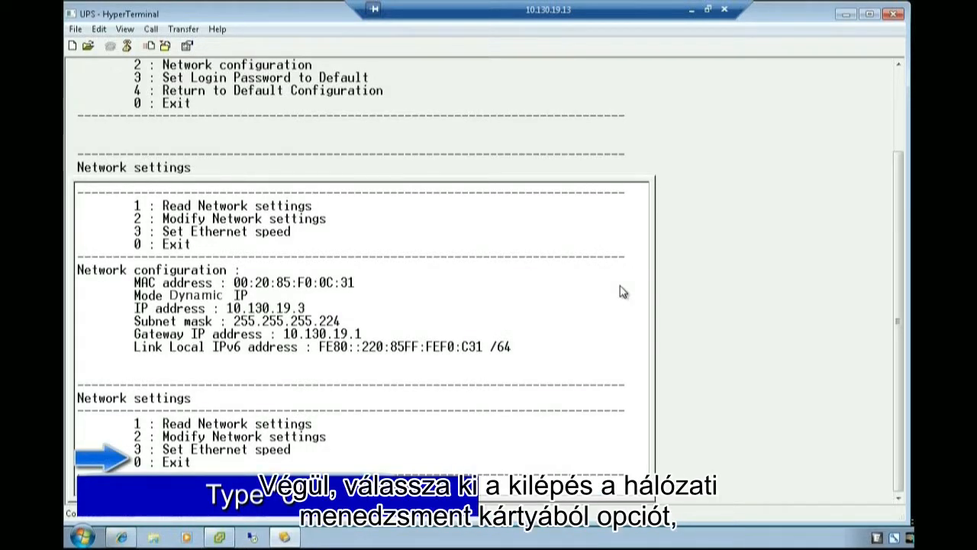
key(0)
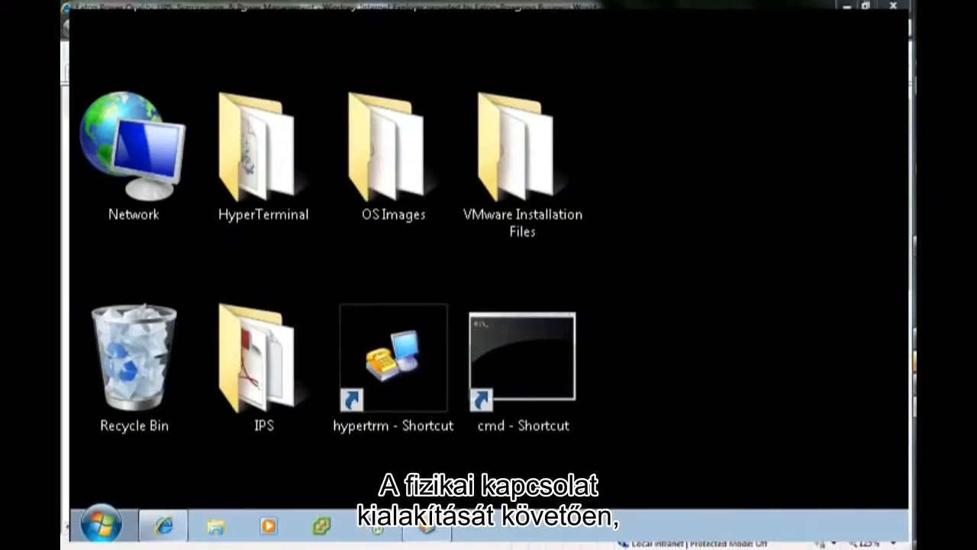
Relaunch HyperTerminal from the desktop shortcut and create a UPS connection on COM1.
double_click(411, 352)
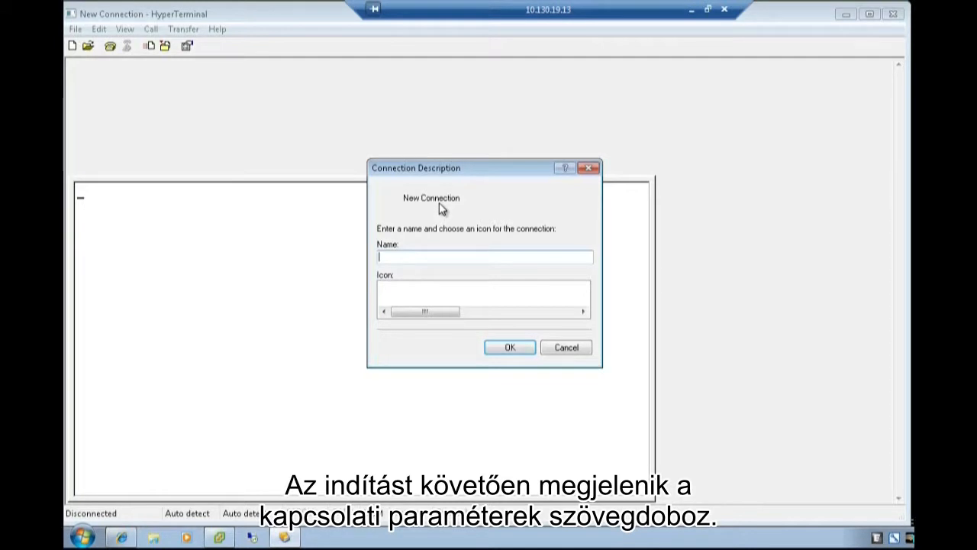
text(UPS)
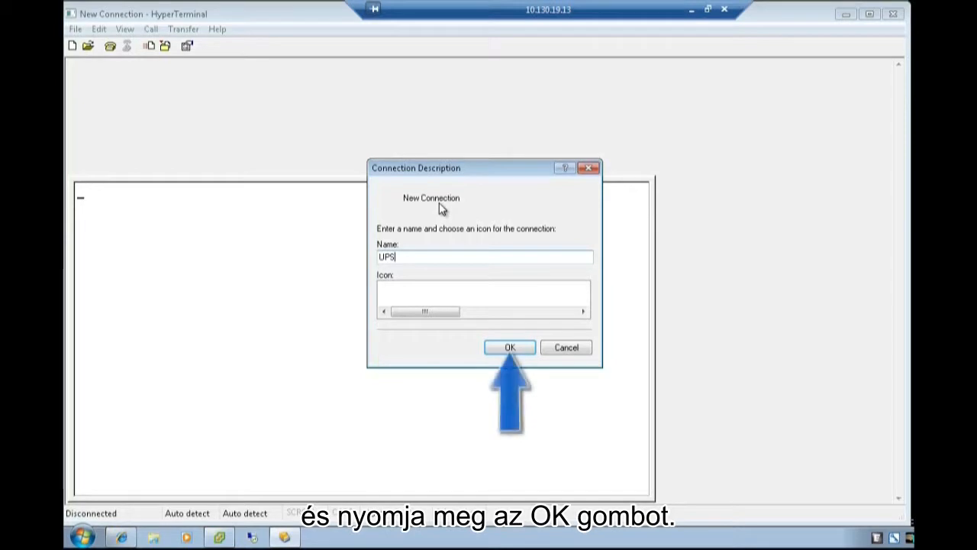
key(Return)
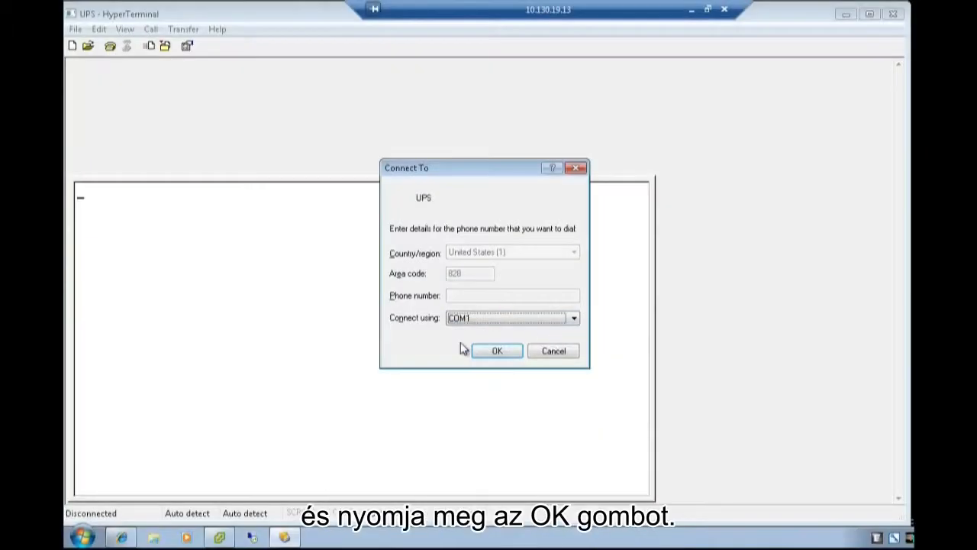
click(498, 352)
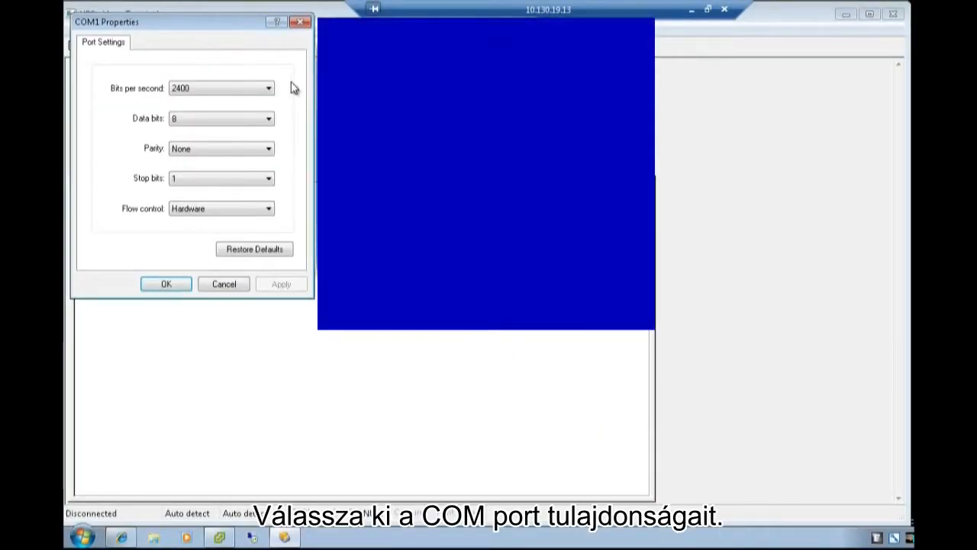
Change COM1 to 9600 bits per second and flow control None, keeping 8-None-1.
click(268, 90)
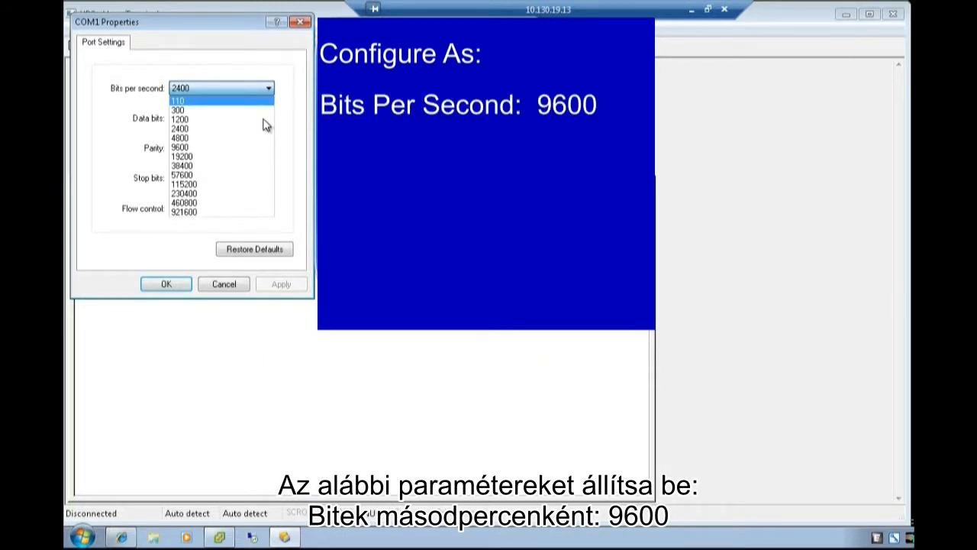
click(248, 147)
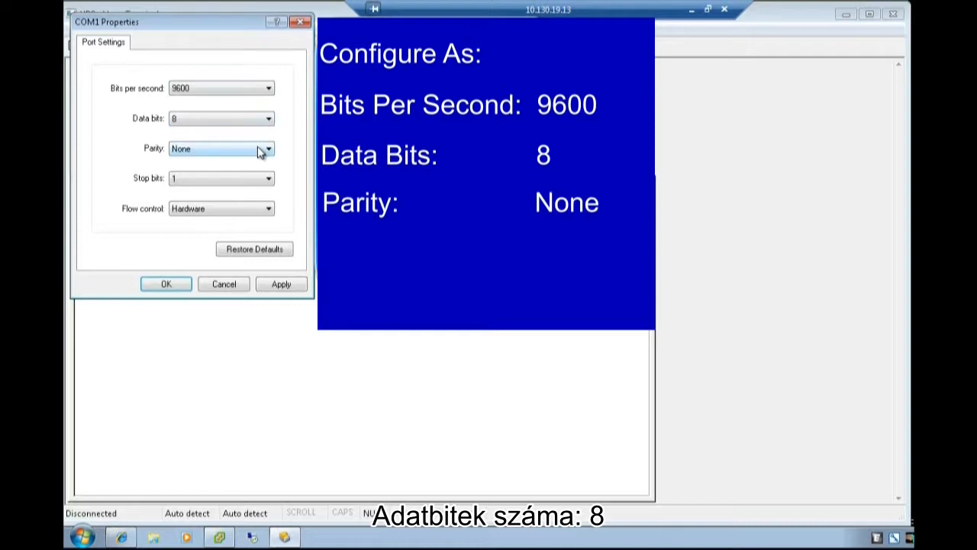
click(262, 211)
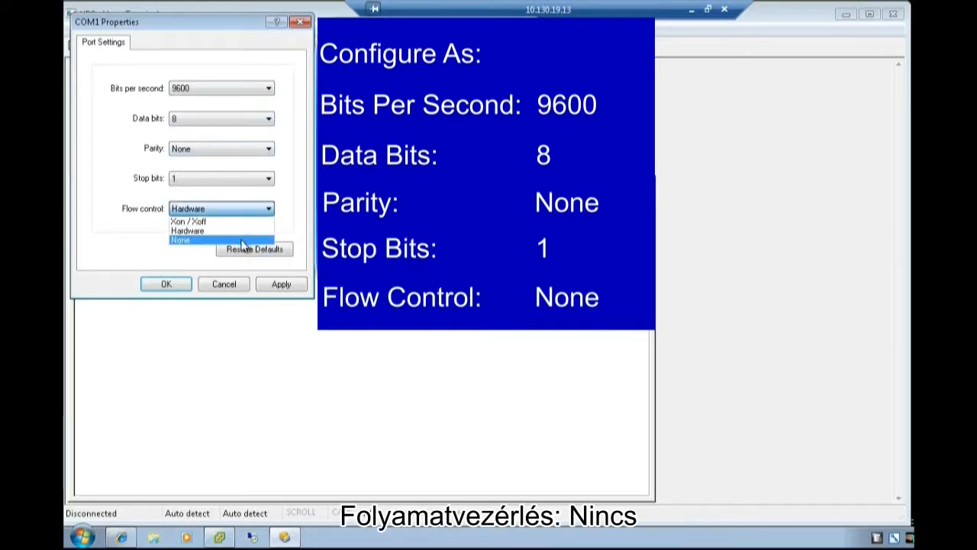
click(245, 241)
Connect, unlock the card menu with the maintenance password, and open Network configuration (2).
click(165, 284)
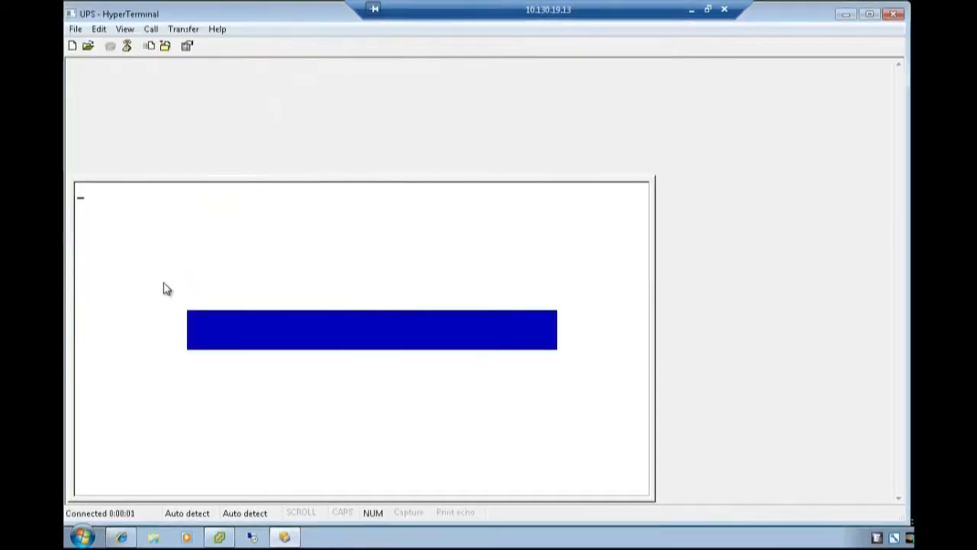
key(Return)
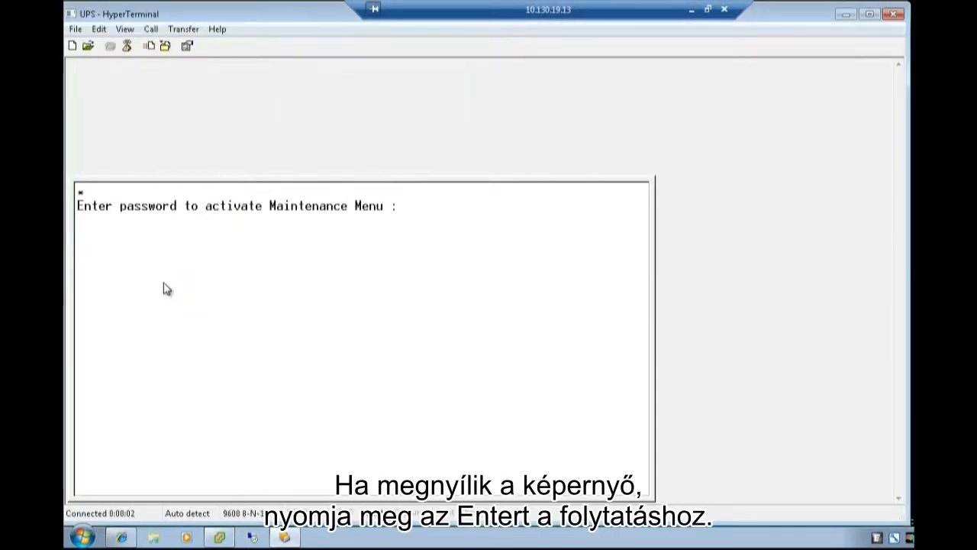
text(admin)
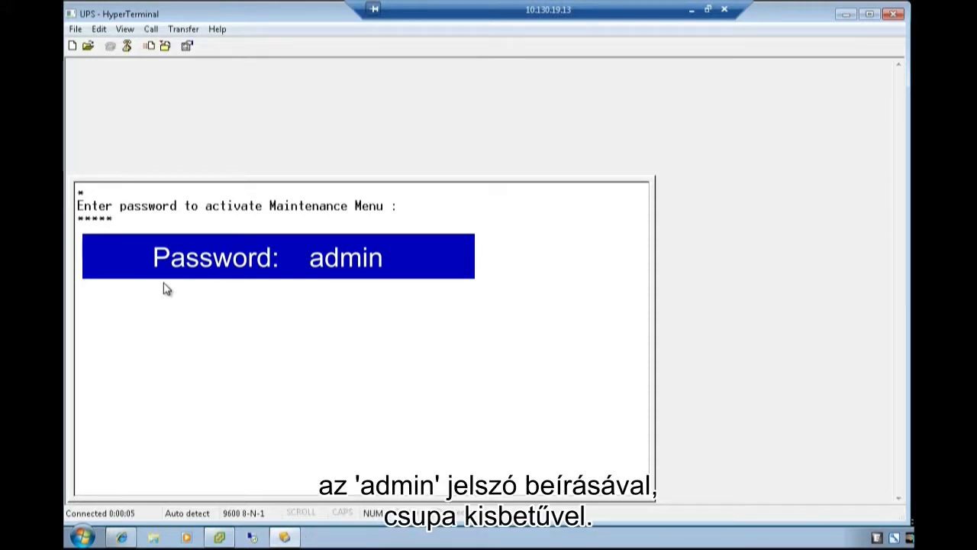
key(Return)
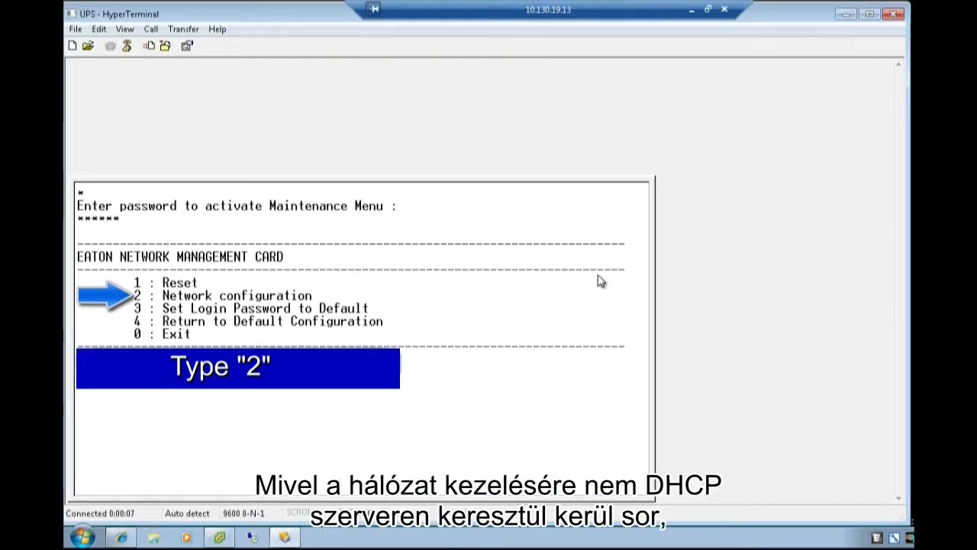
text(2)
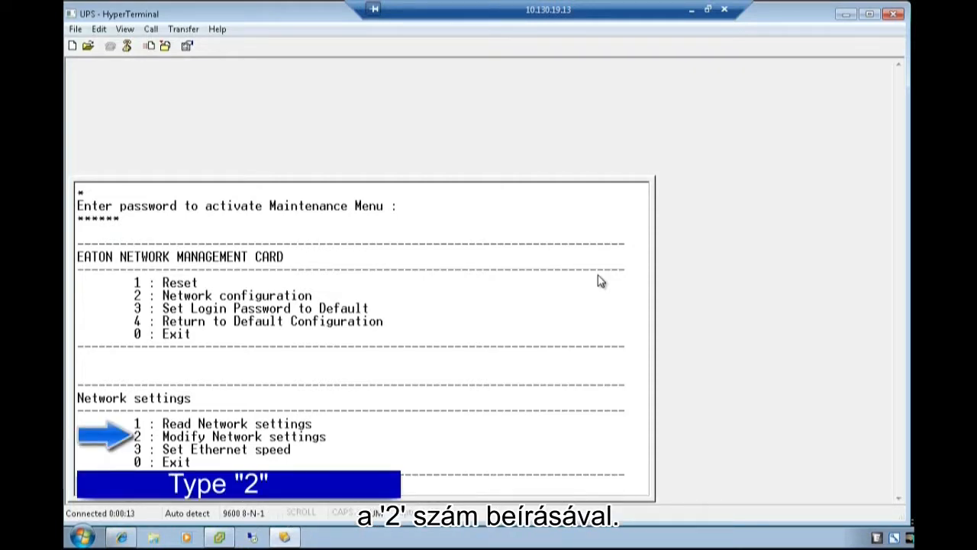
Save static IP 10.130.19.3 and gateway 10.130.19.1 to flash, then open the Reset menu.
text(2)
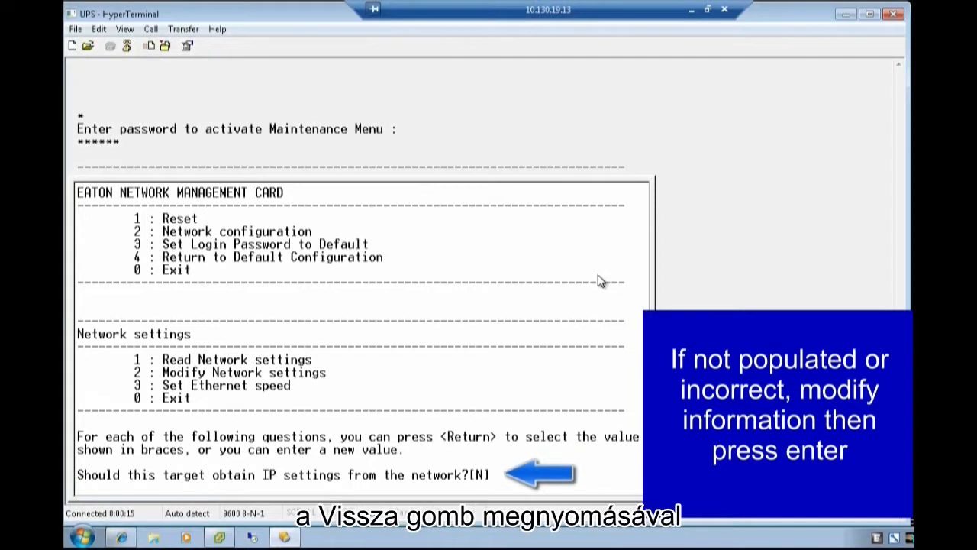
key(Return)
key(Return)
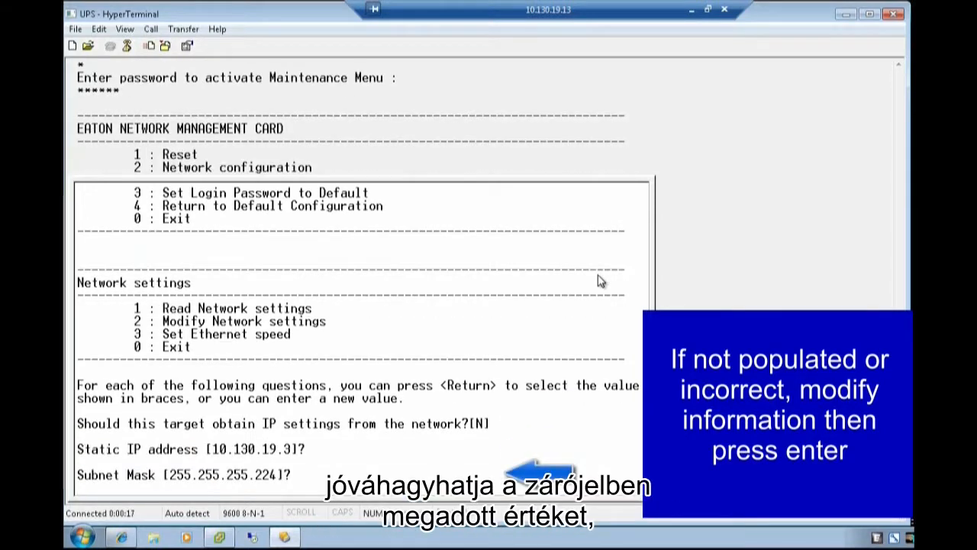
key(Return)
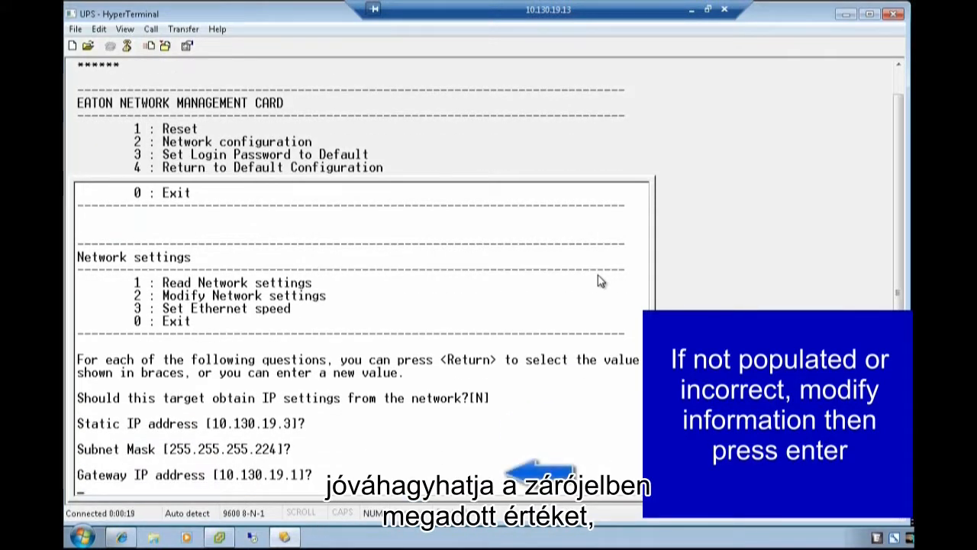
key(Return)
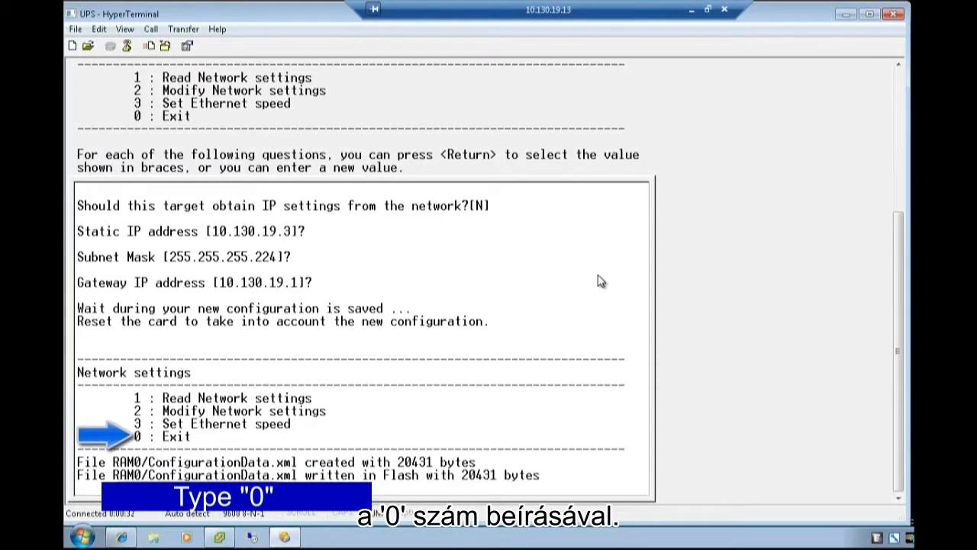
key(0)
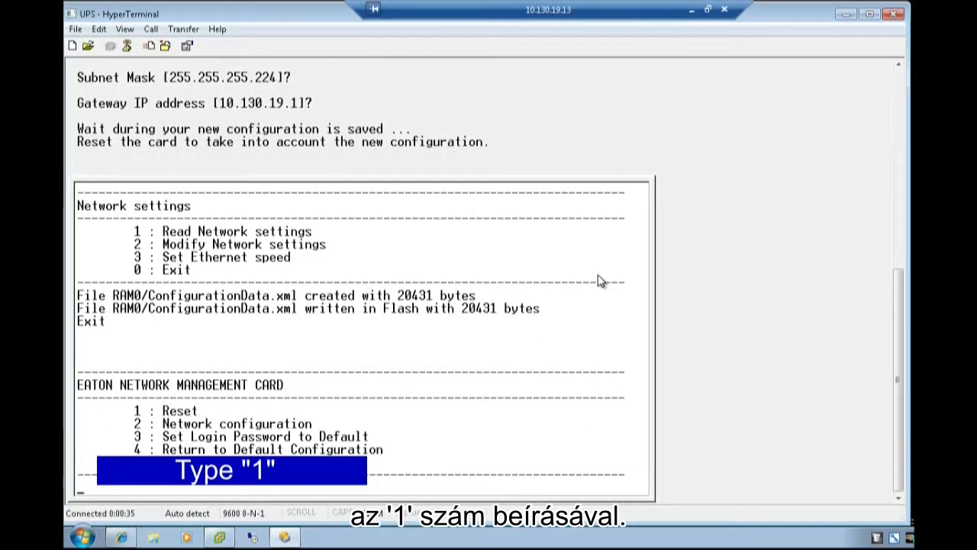
text(1)
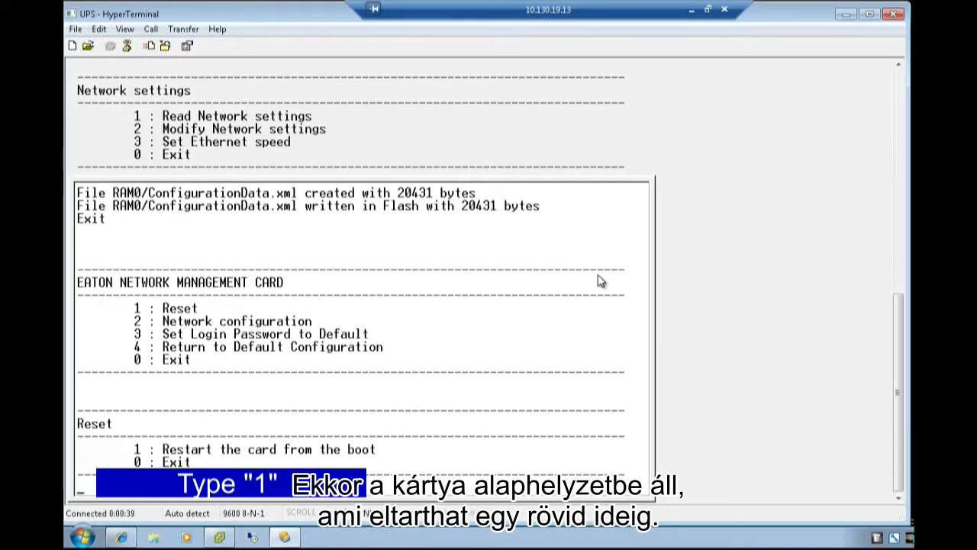
Restart the card from boot and, once it reports static IP 10.130.19.3, re-enter the maintenance password.
text(1)
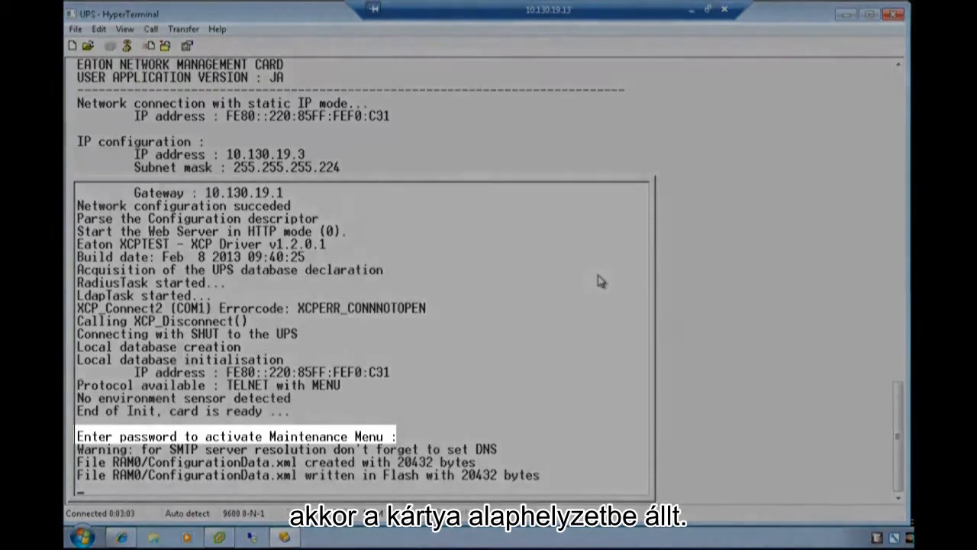
text(a)
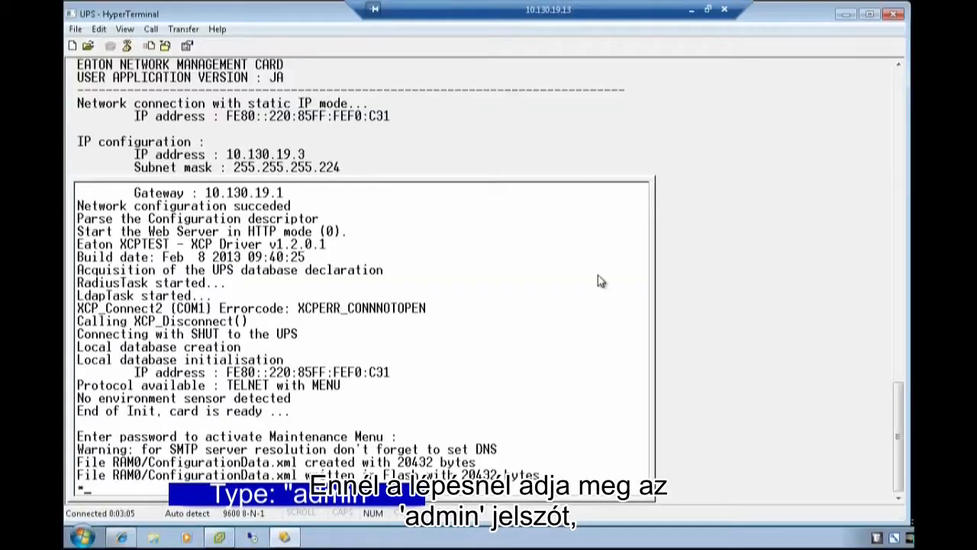
text(dmin)
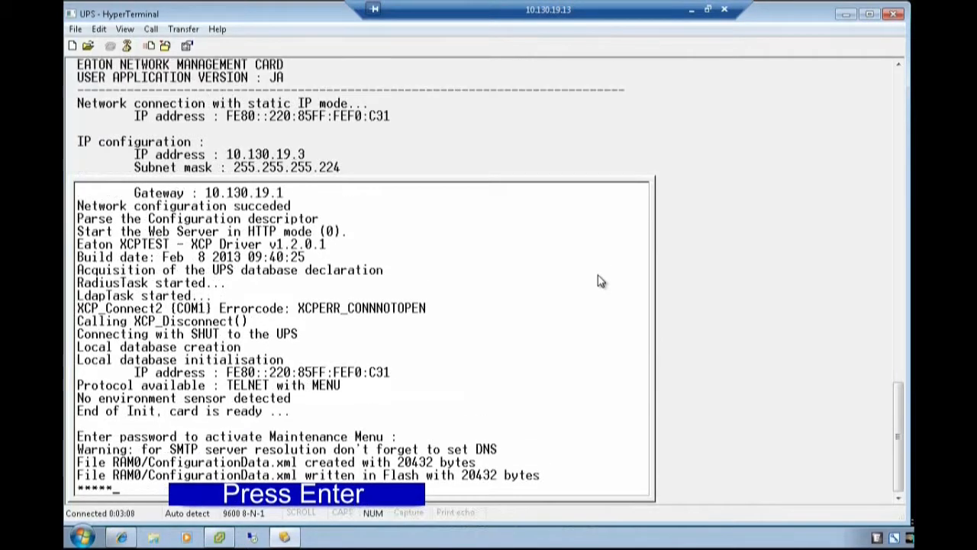
key(Return)
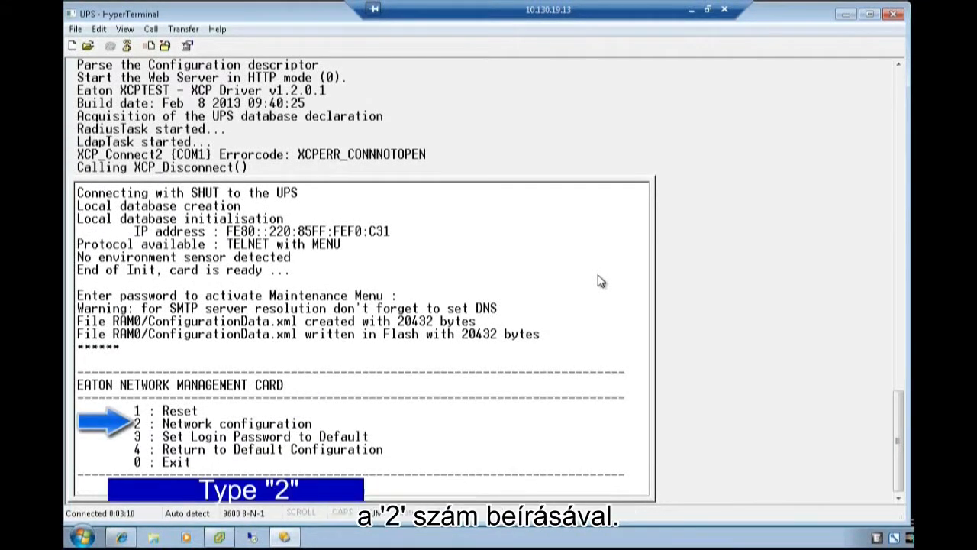
Read back the network settings showing static IP 10.130.19.3, then exit both card menus.
text(2)
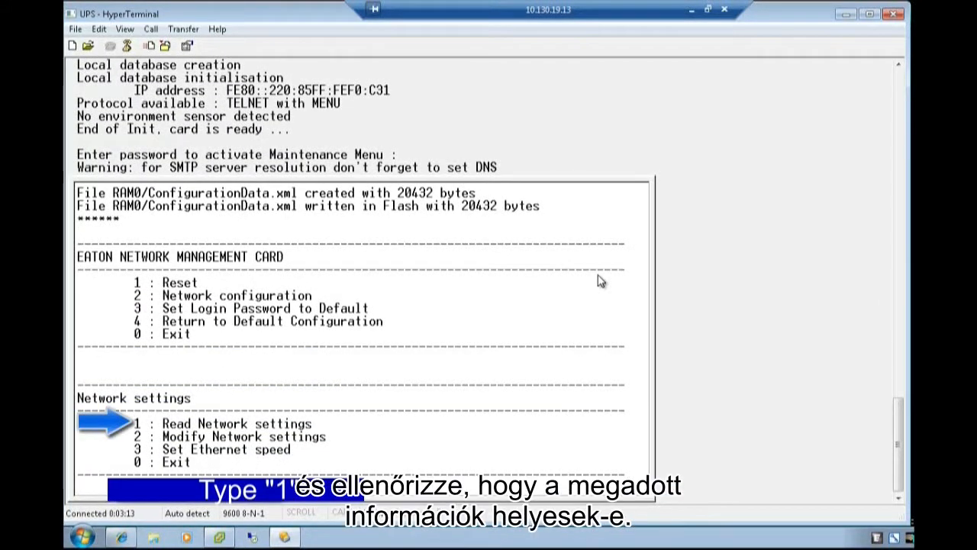
text(1)
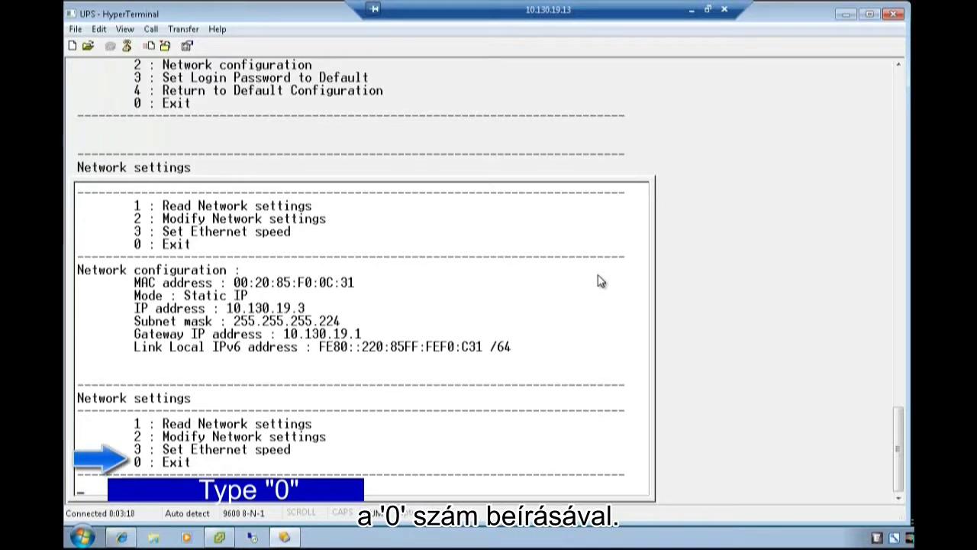
key(0)
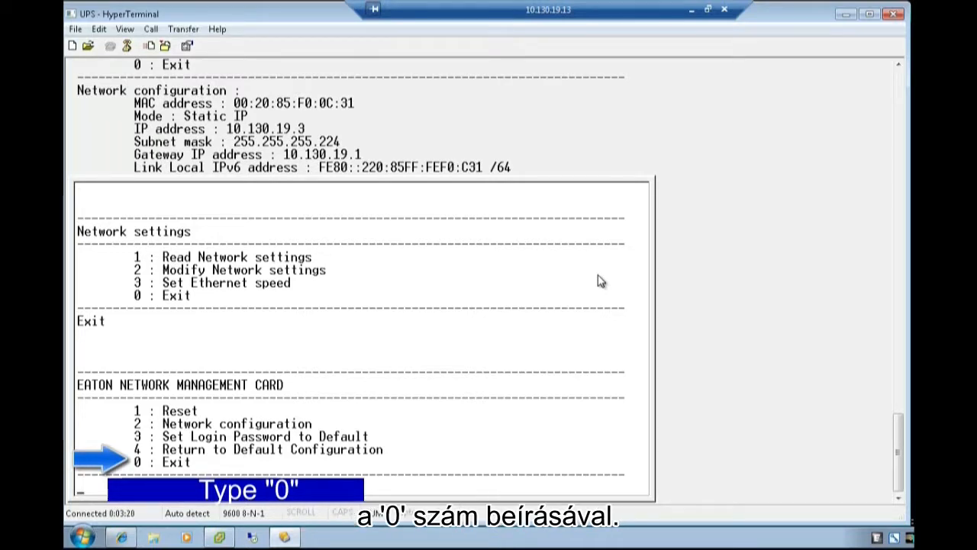
key(0)
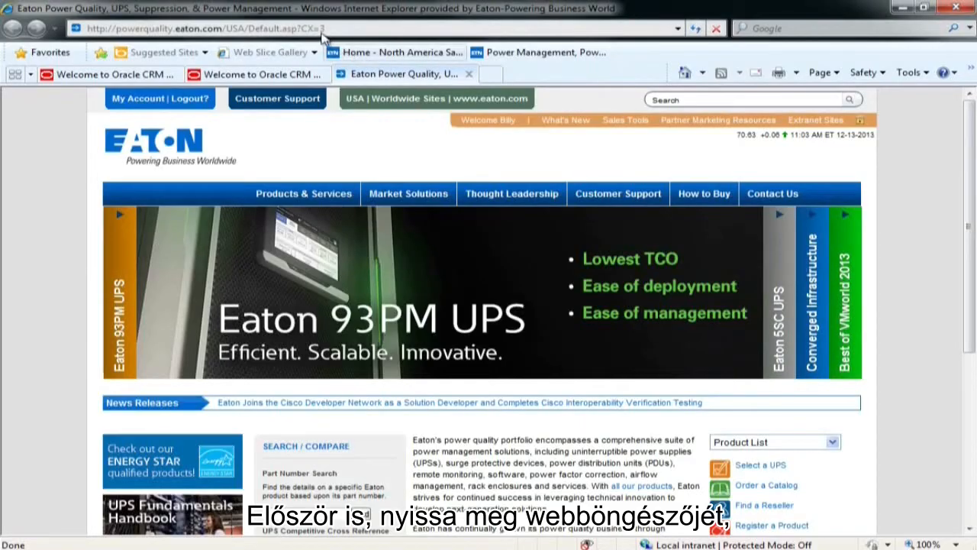
click(323, 29)
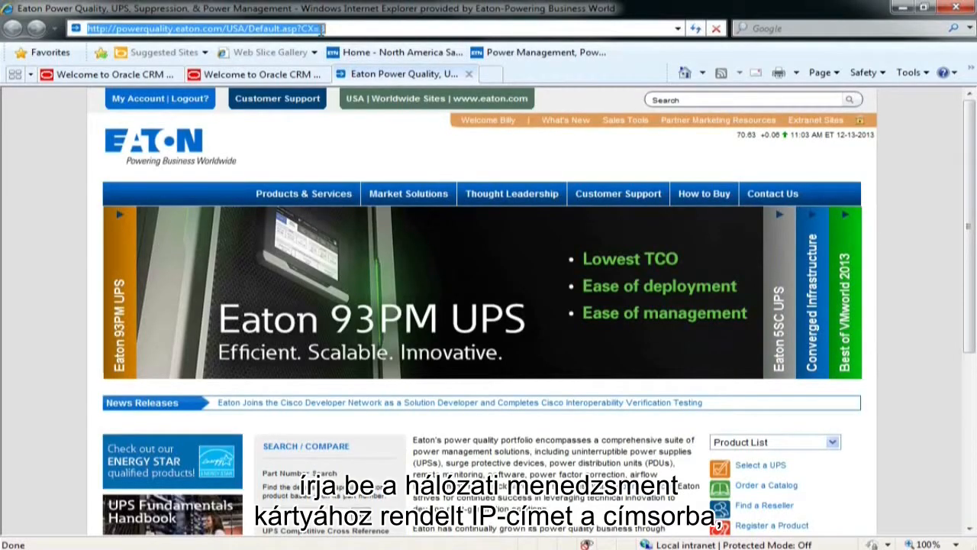
text(1)
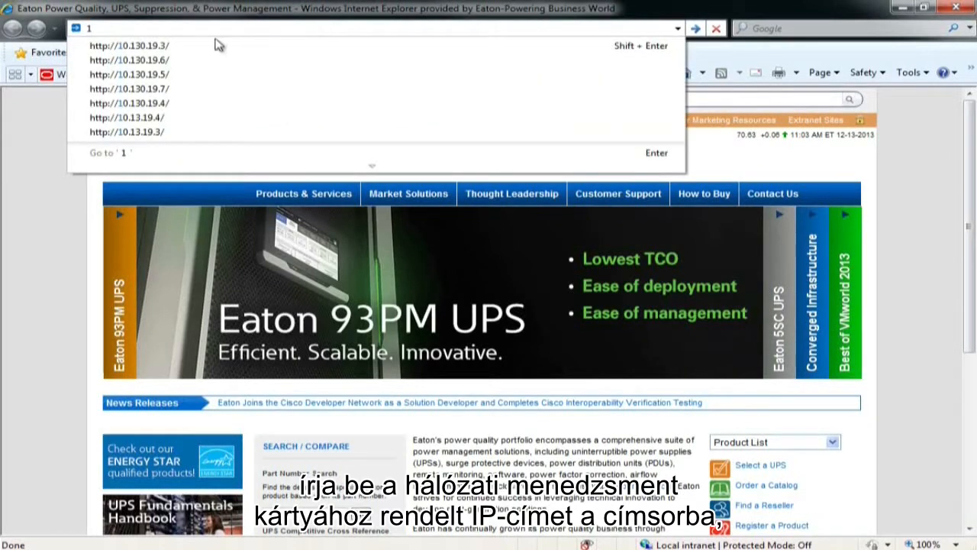
click(167, 47)
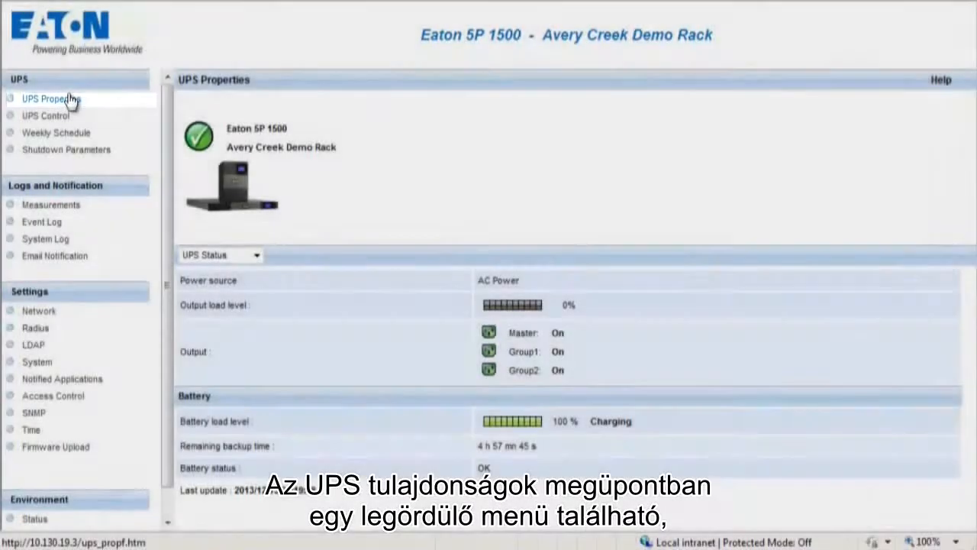
Reload UPS Properties and switch between its UPS Alarms and Power Usage views.
click(71, 100)
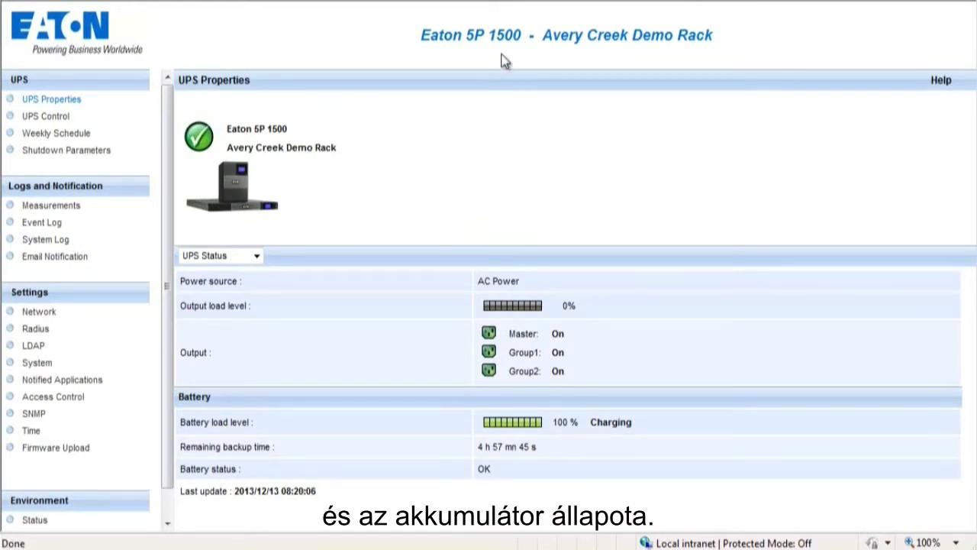
click(256, 255)
click(240, 283)
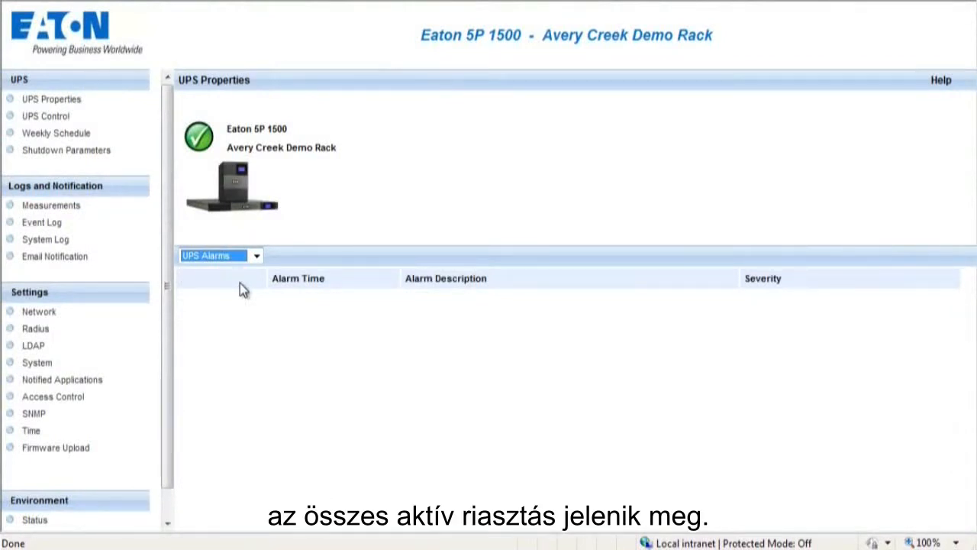
click(256, 255)
click(241, 294)
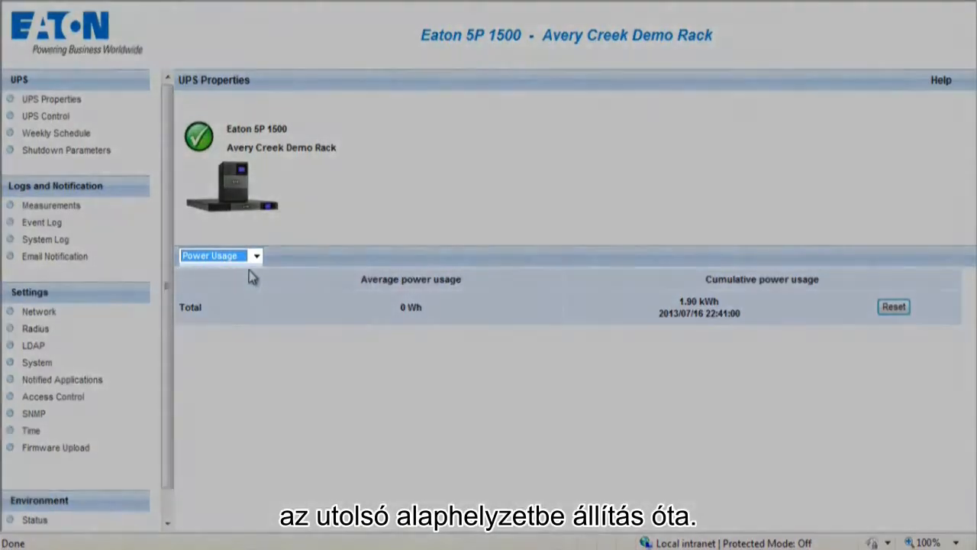
Show the About your UPS details, then go to UPS Control, bringing up the login prompt.
click(256, 256)
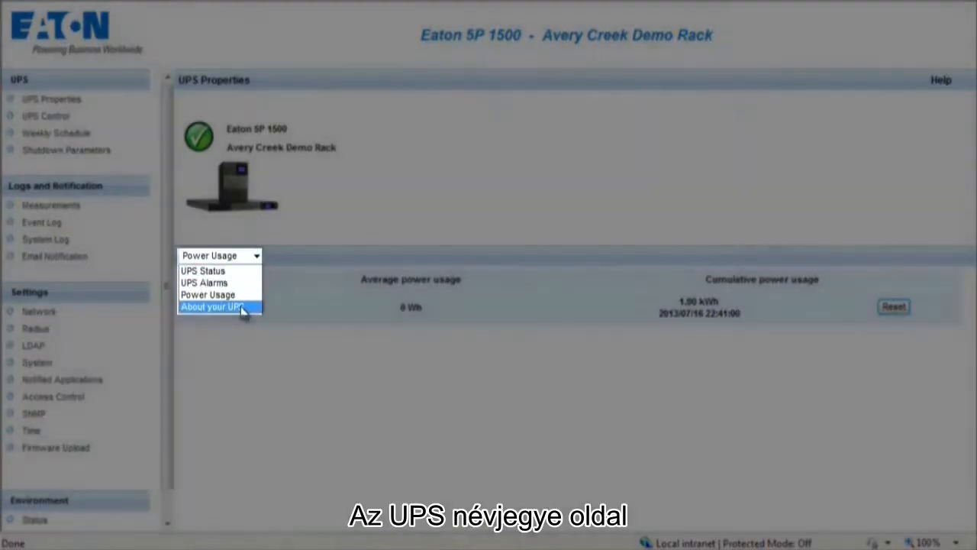
click(241, 306)
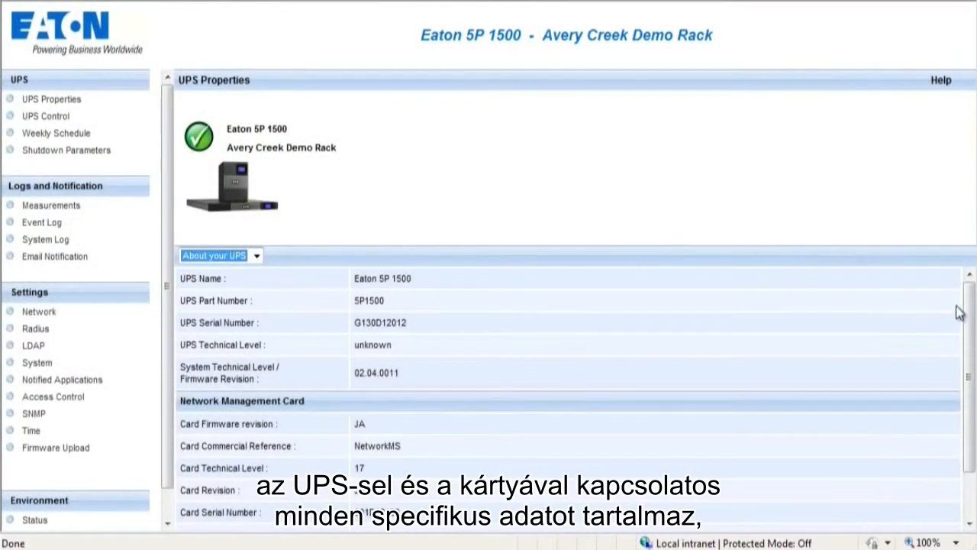
drag(970, 309, 971, 357)
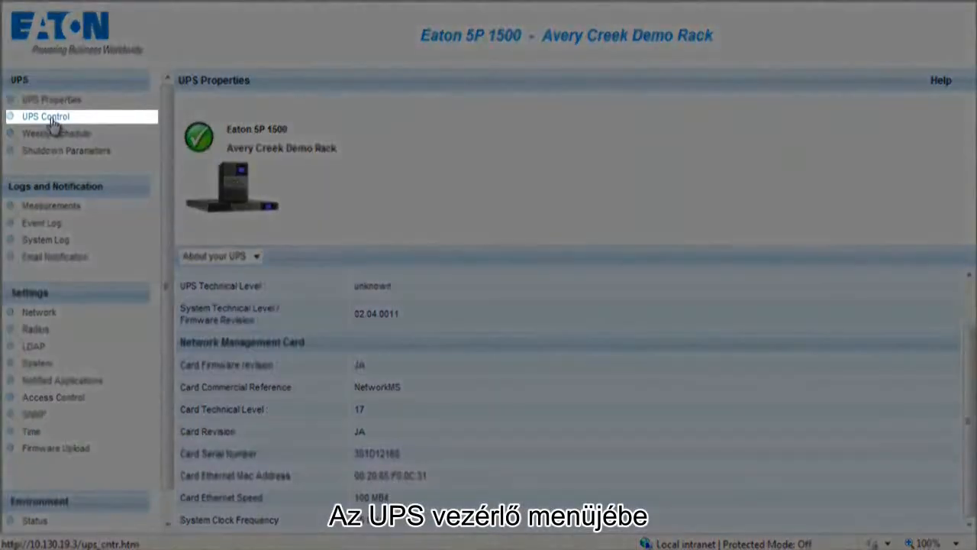
click(52, 119)
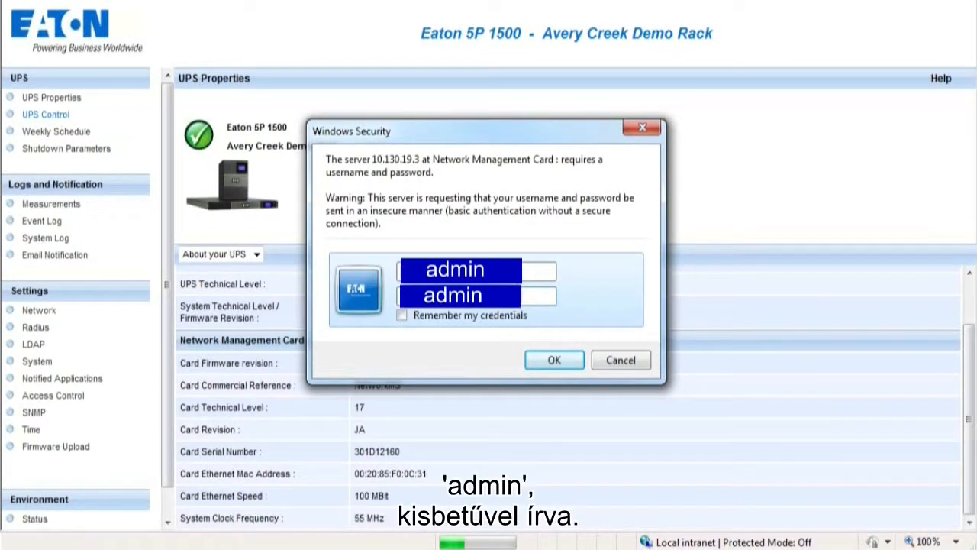
Confirm the login, check the Master output's command list, and view the Weekly Schedule page.
click(554, 360)
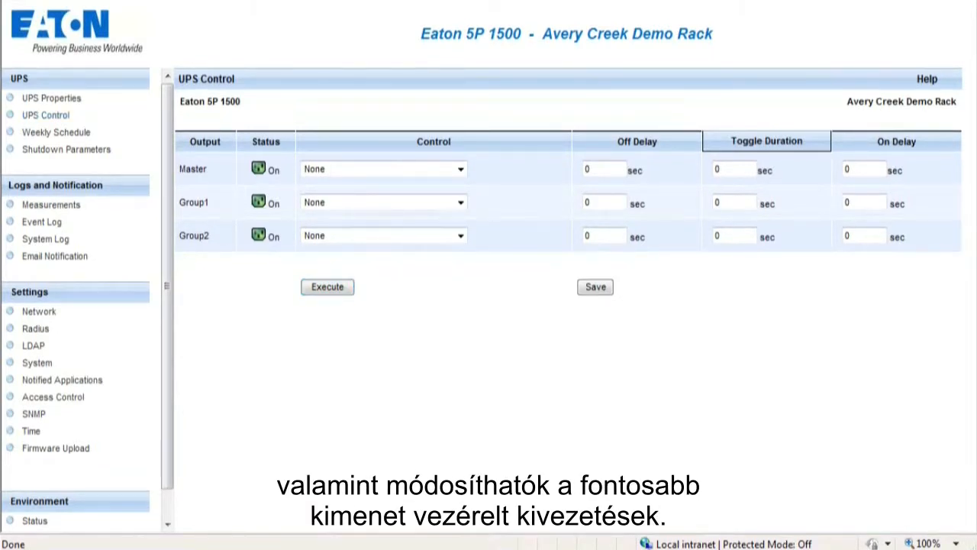
click(460, 170)
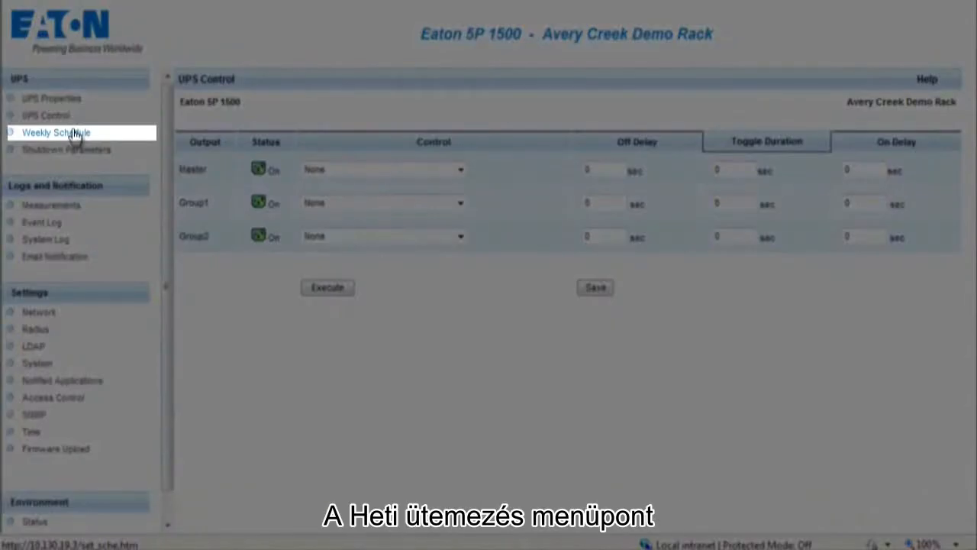
click(77, 134)
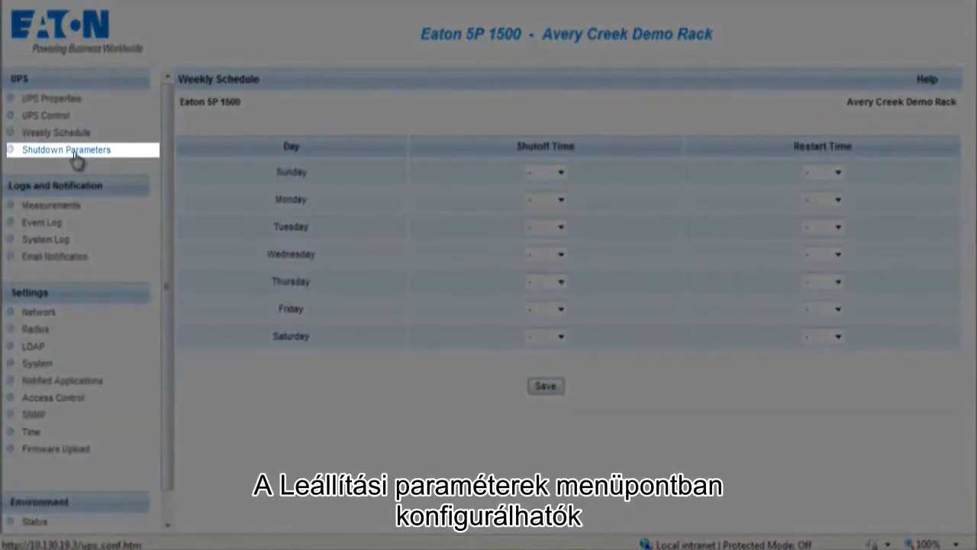
In Shutdown Parameters, rename the Master output to 'Type Name', then view the Measurements log.
click(67, 150)
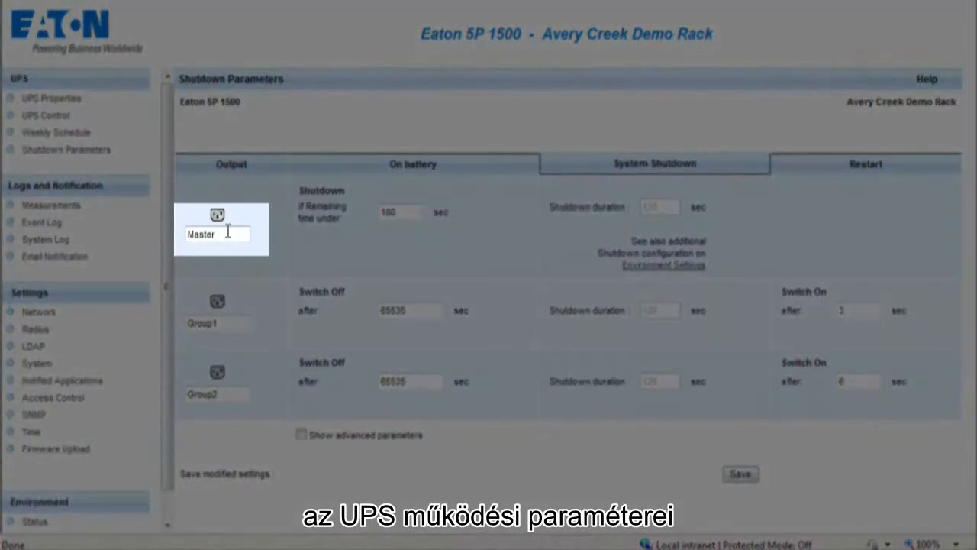
double_click(223, 233)
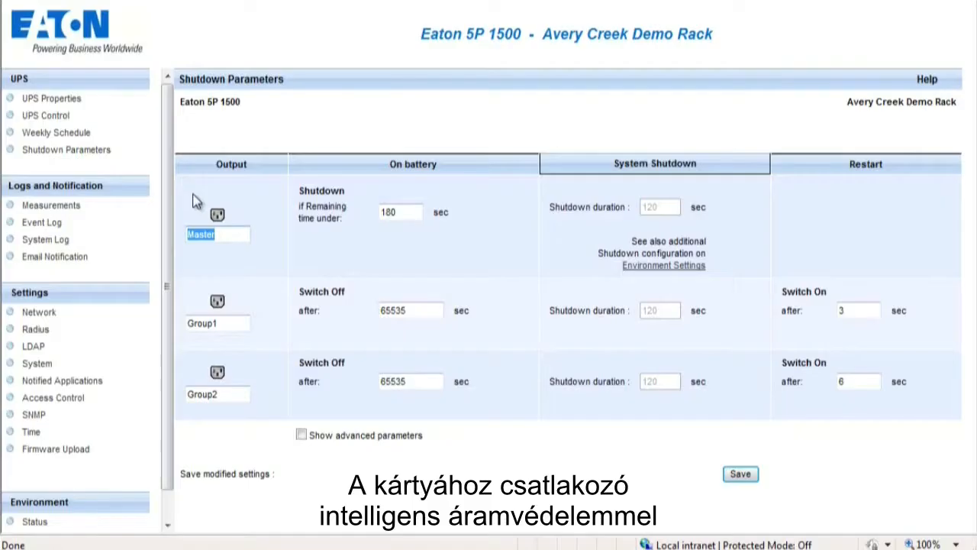
text(Type)
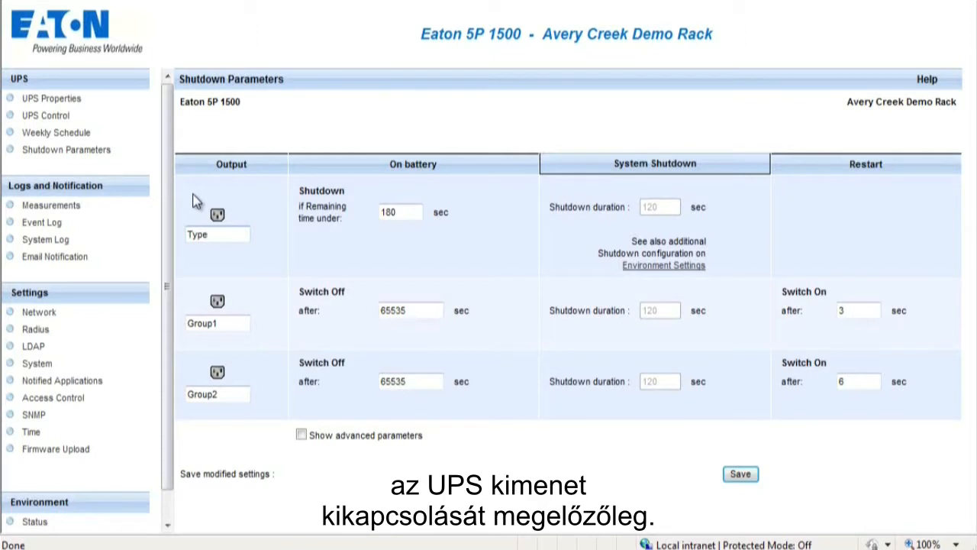
text( Name)
click(50, 206)
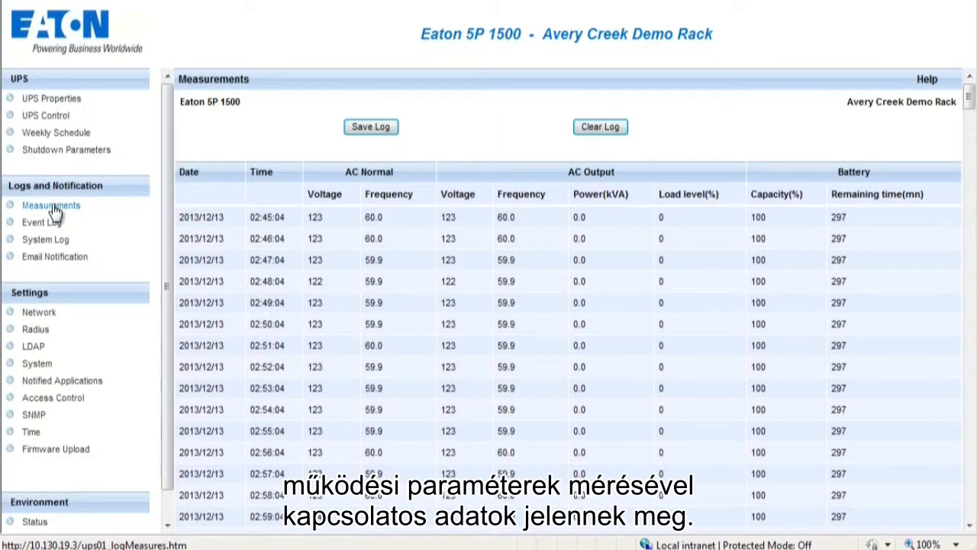
Review the Event Log and System Log, then the Email Notification settings.
click(43, 222)
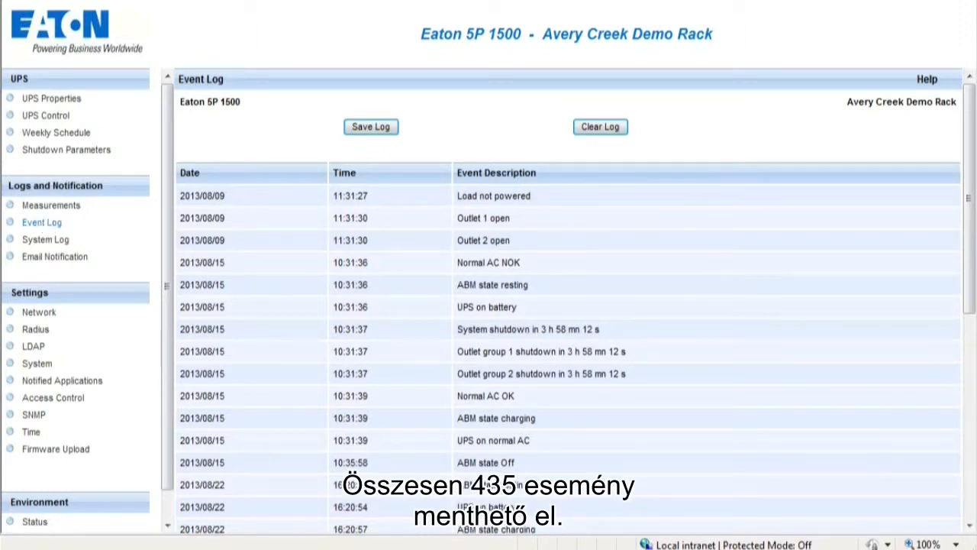
click(46, 240)
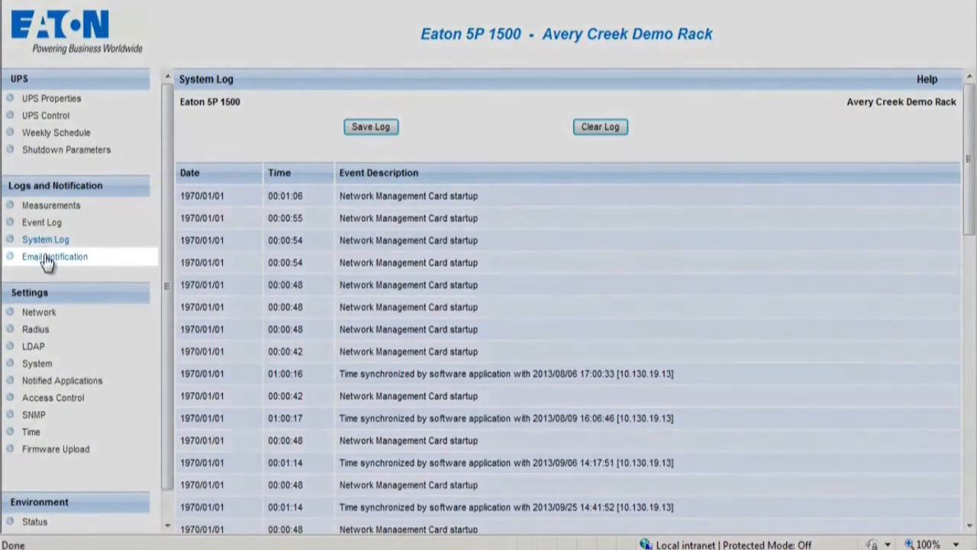
click(47, 258)
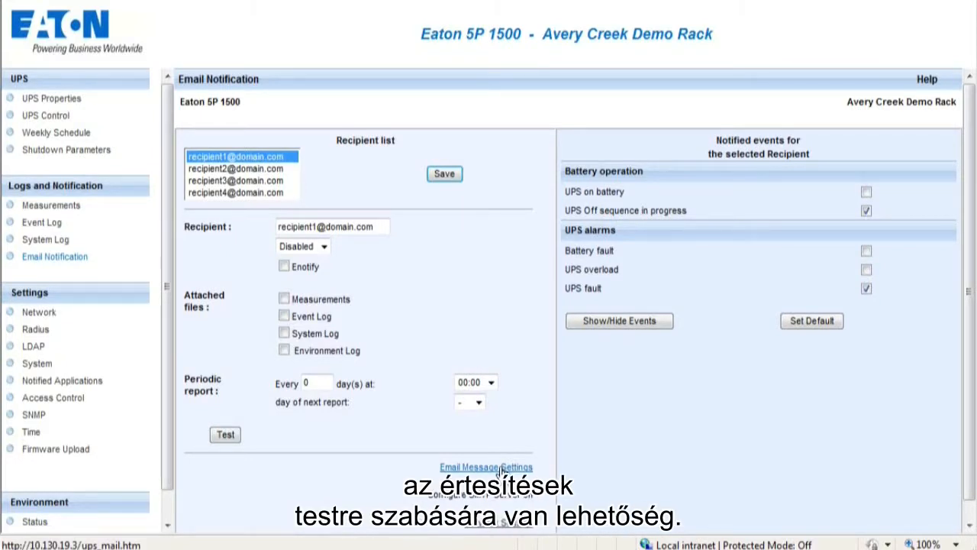
View the card's Network settings, then the Radius server configuration.
click(40, 313)
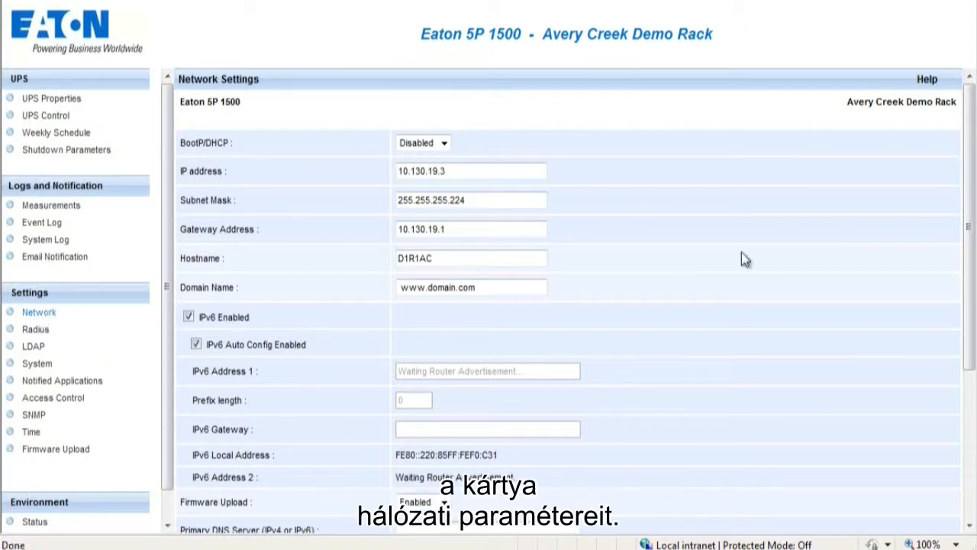
drag(970, 175, 970, 323)
click(36, 330)
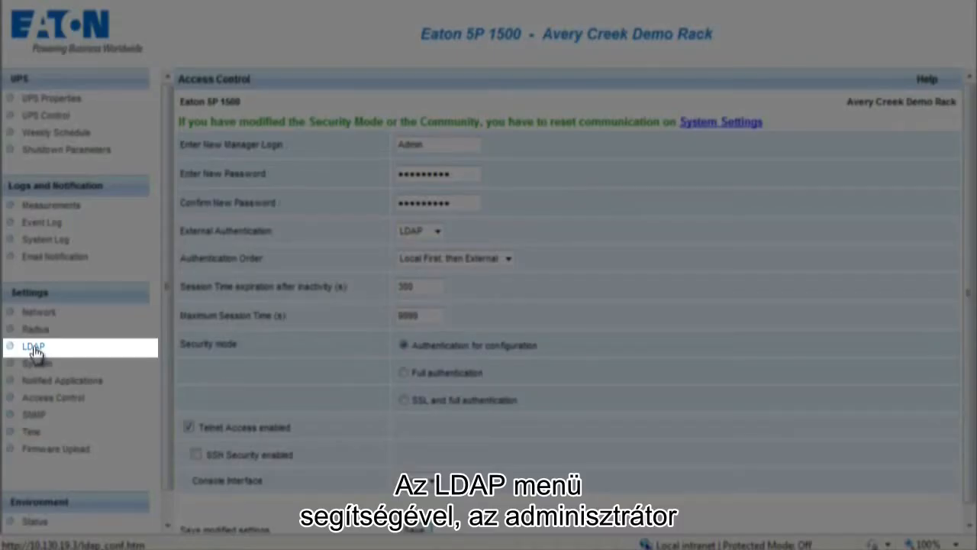
Step through the LDAP, System, Notified Applications, Access Control and SNMP pages to Time.
click(33, 348)
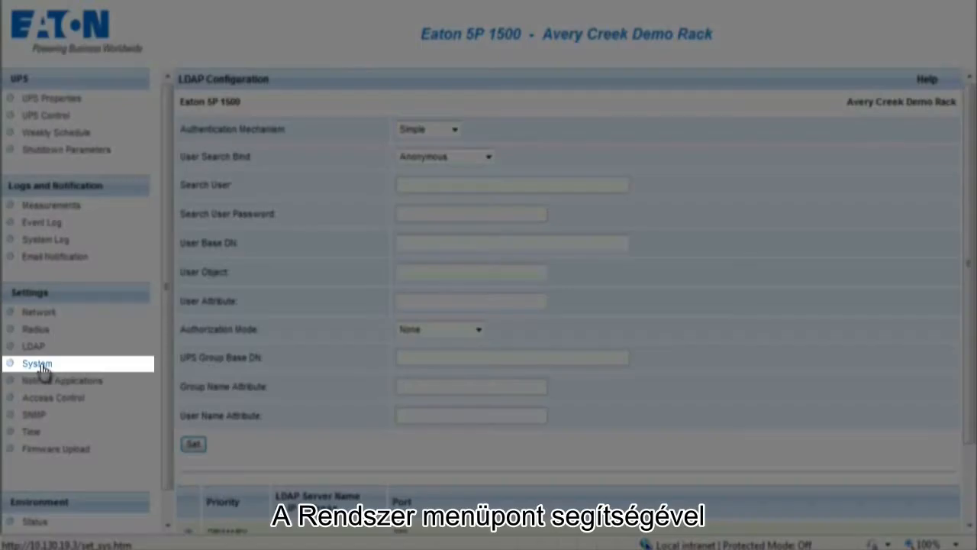
click(37, 363)
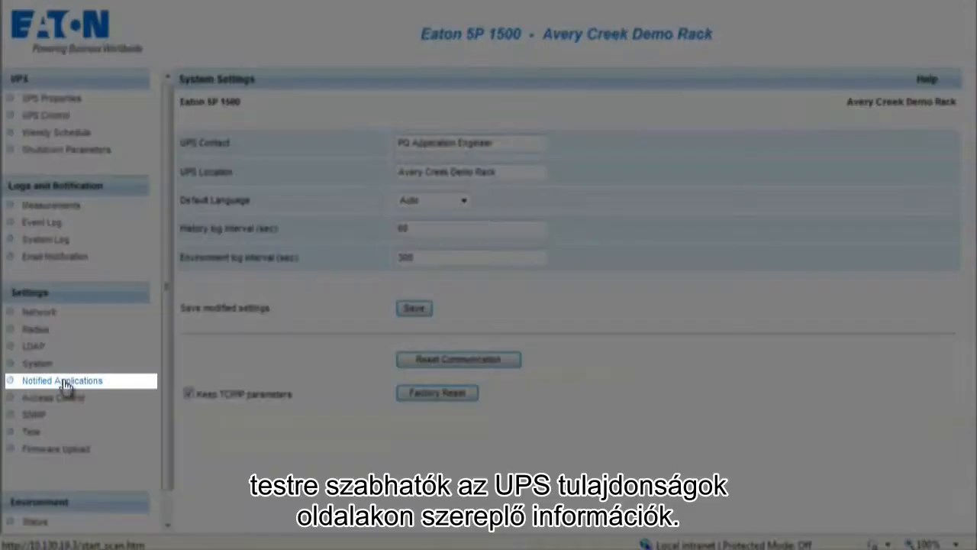
click(62, 381)
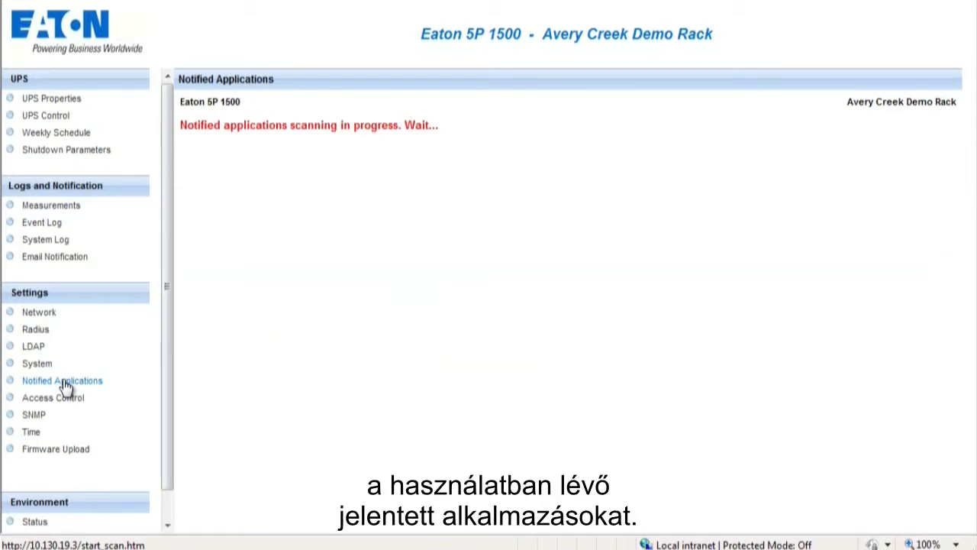
click(53, 397)
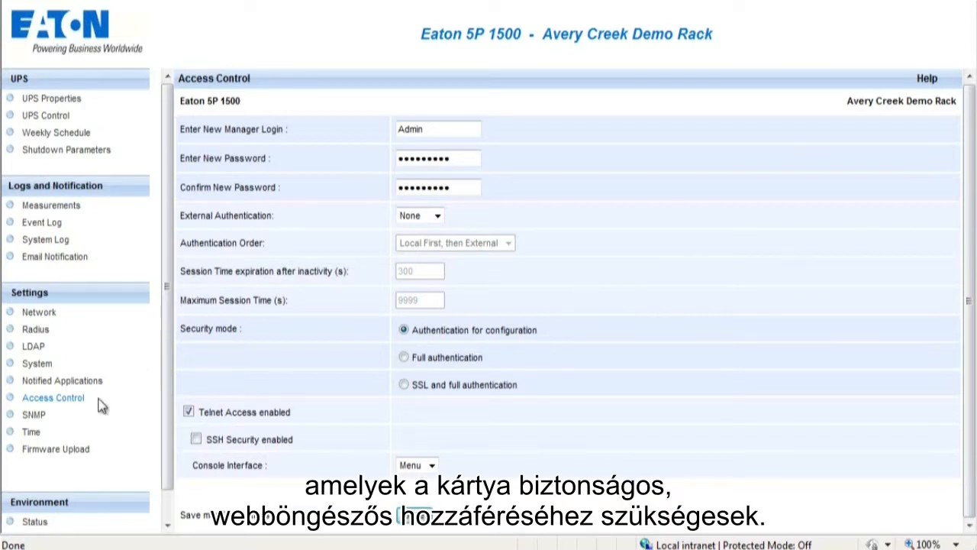
click(33, 416)
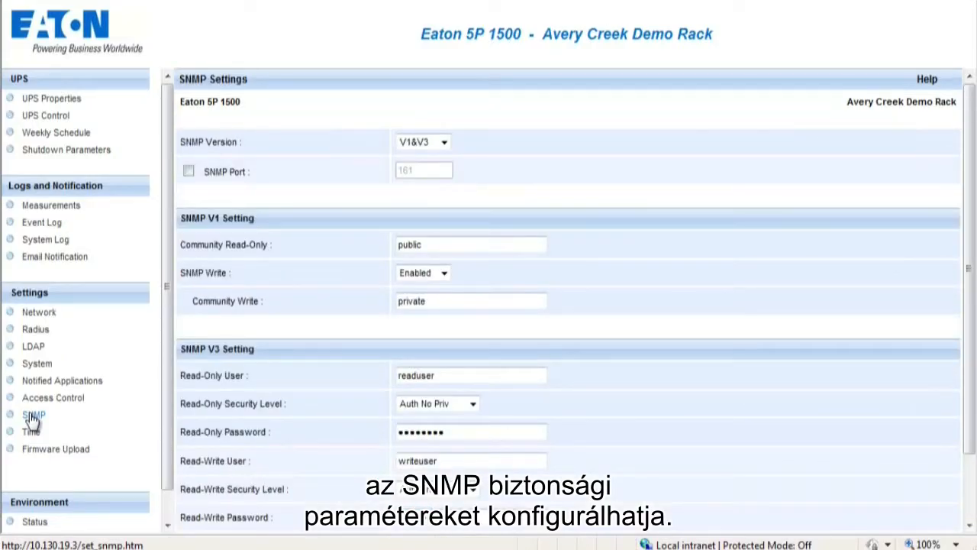
click(30, 433)
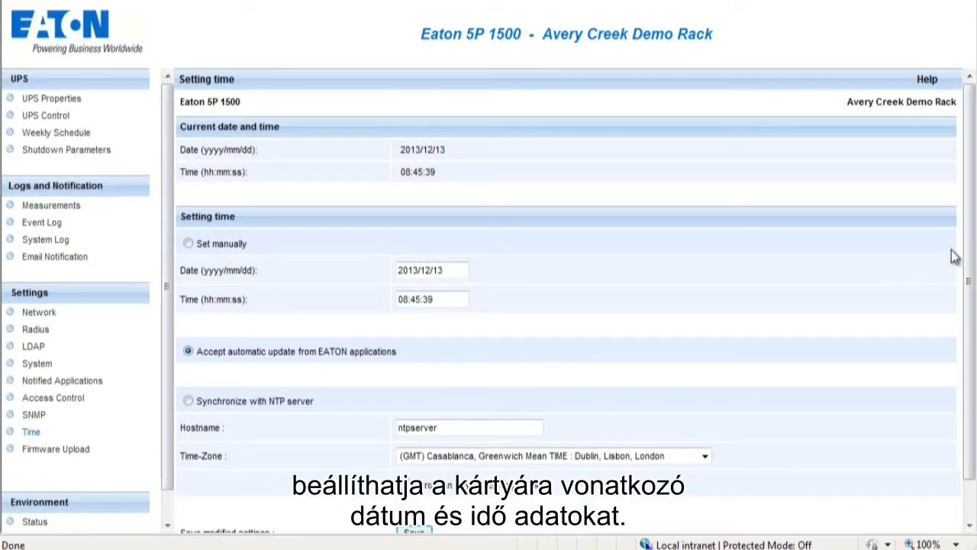
Go to the Firmware Upload page under Settings.
click(58, 450)
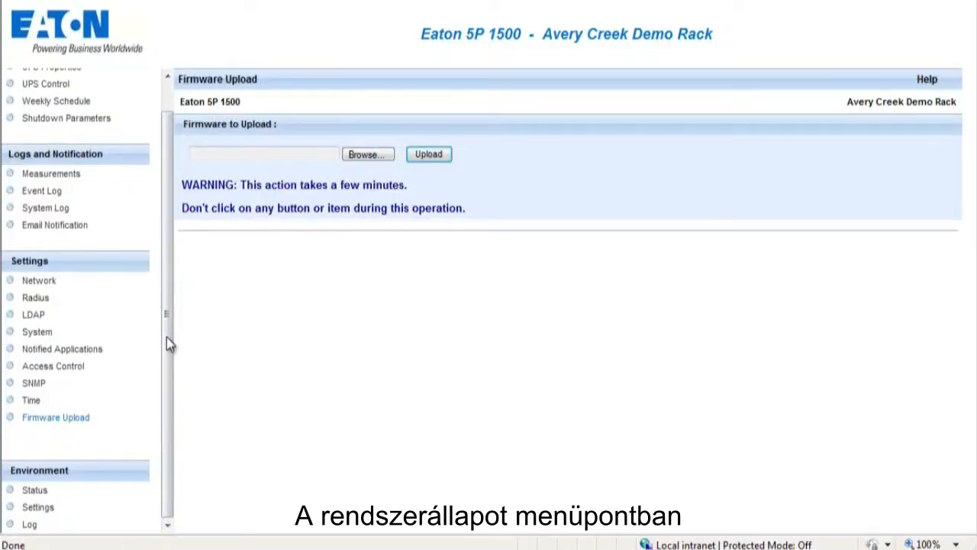
View the environment sensor's Status and threshold Settings, then its logged temperature and humidity readings.
click(34, 490)
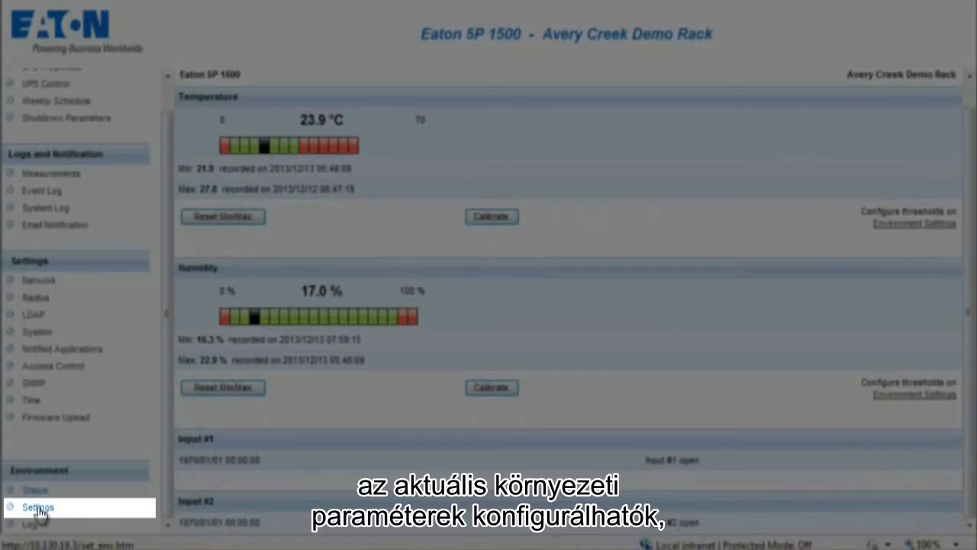
click(37, 507)
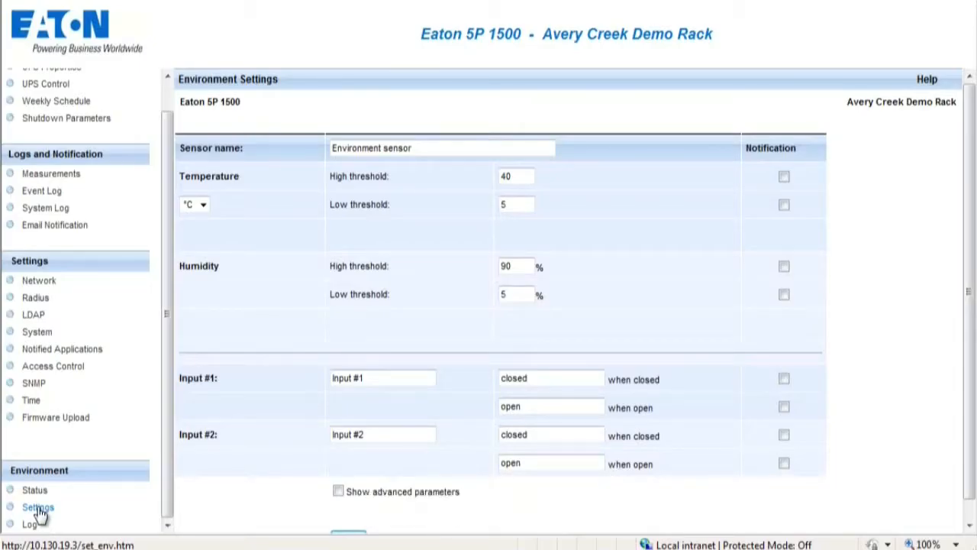
drag(971, 197, 970, 251)
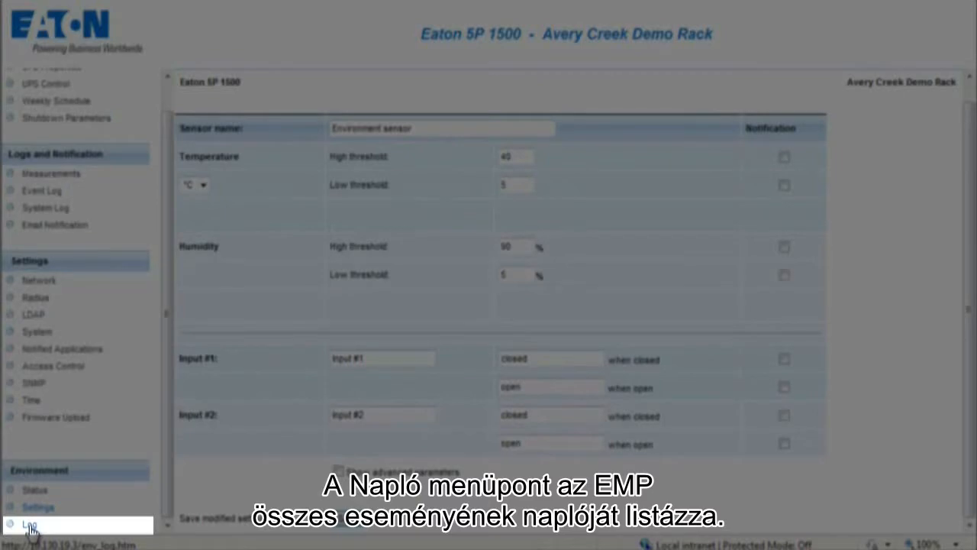
click(30, 525)
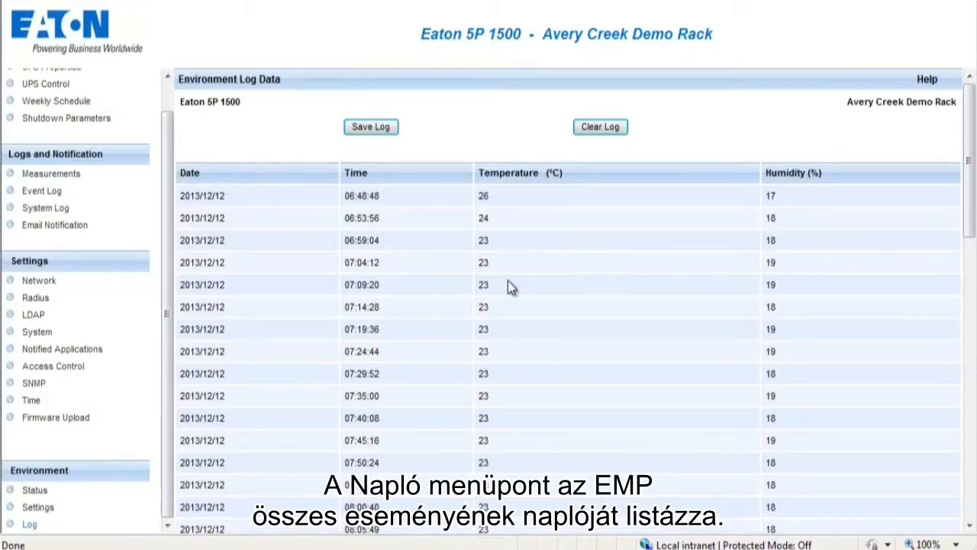